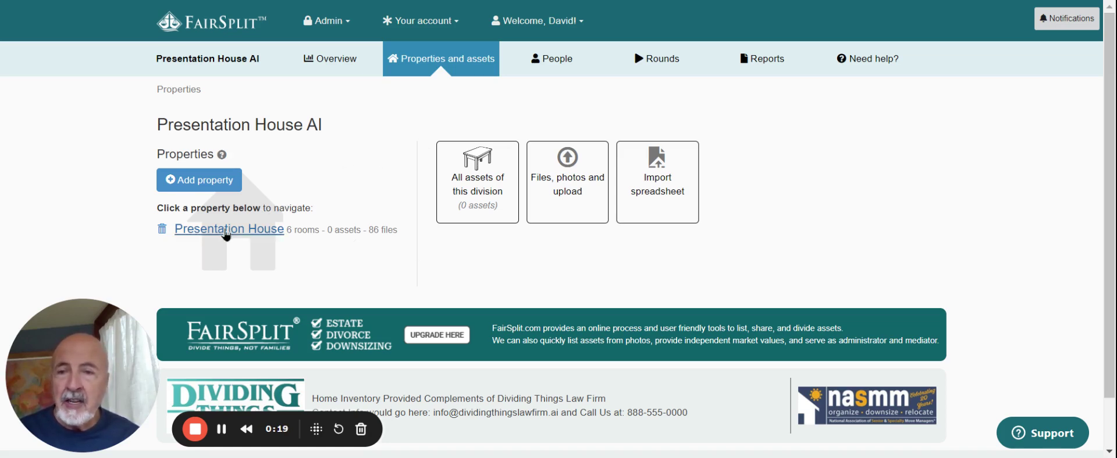
- Open the Presentation House property and scroll down to the Cottage Living Room in its Rooms list
click(227, 232)
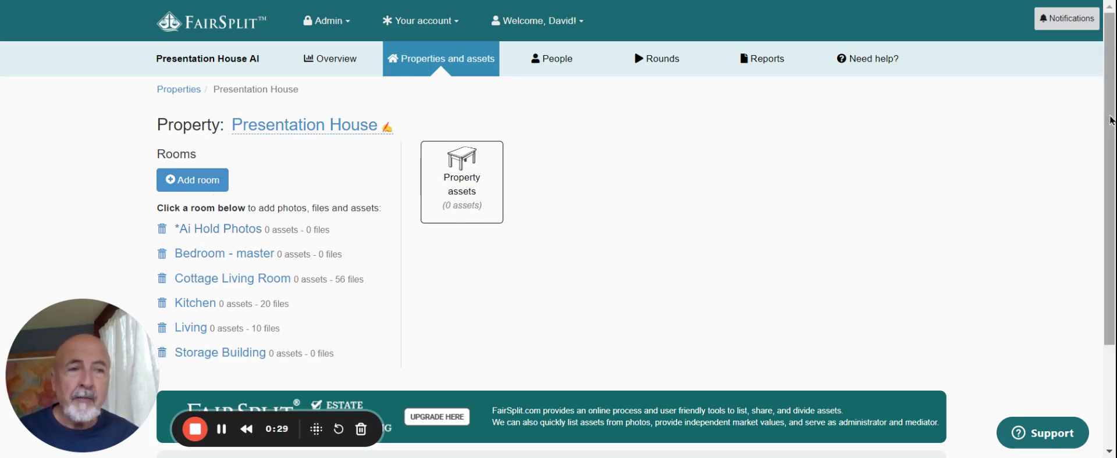
drag(1106, 116, 1111, 131)
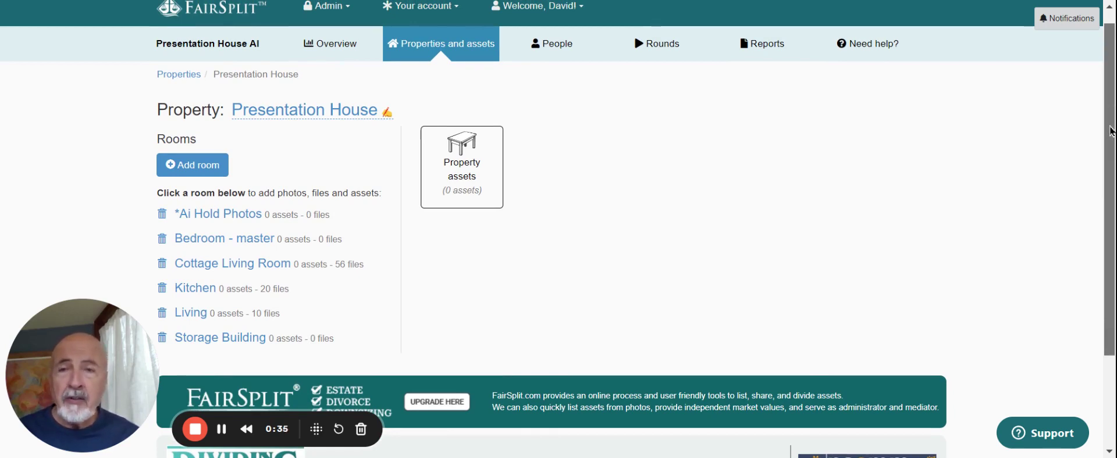
drag(1112, 130, 1112, 143)
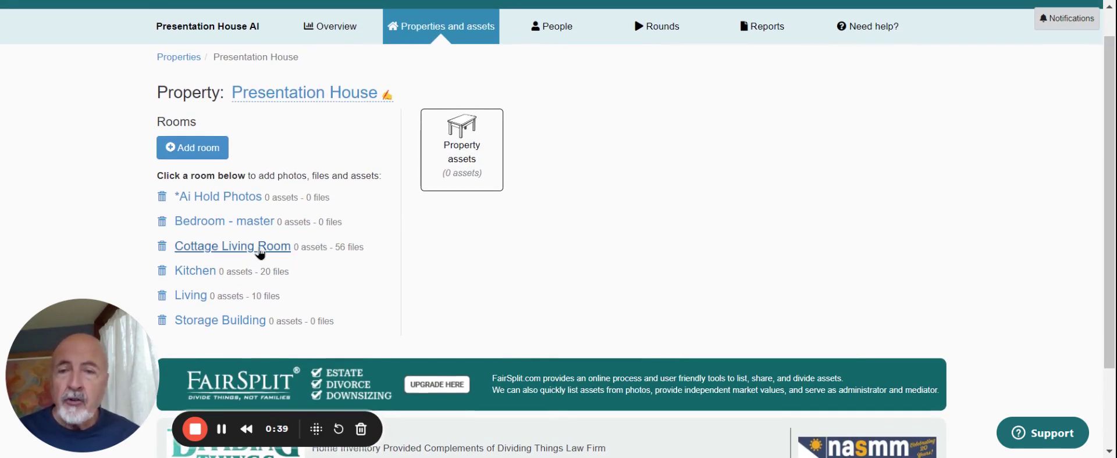
click(260, 249)
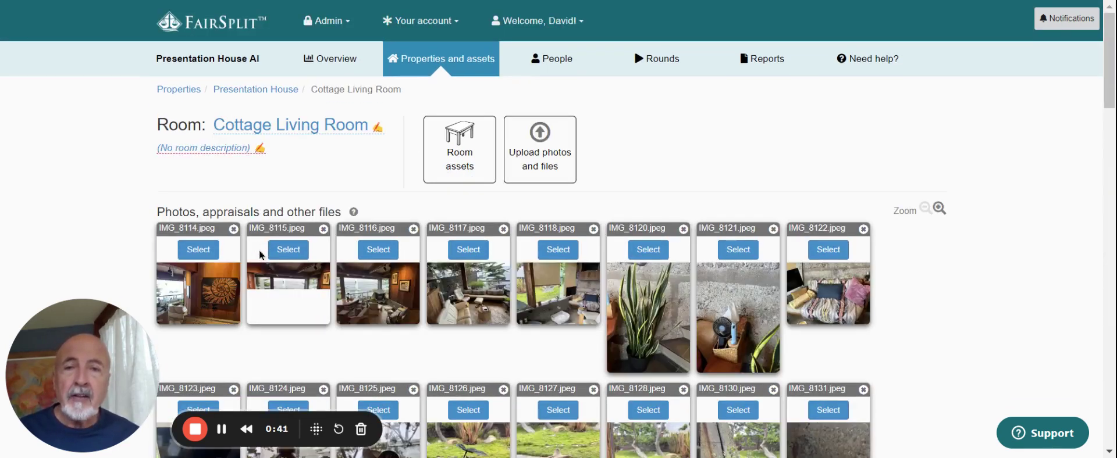
drag(1112, 64, 1112, 32)
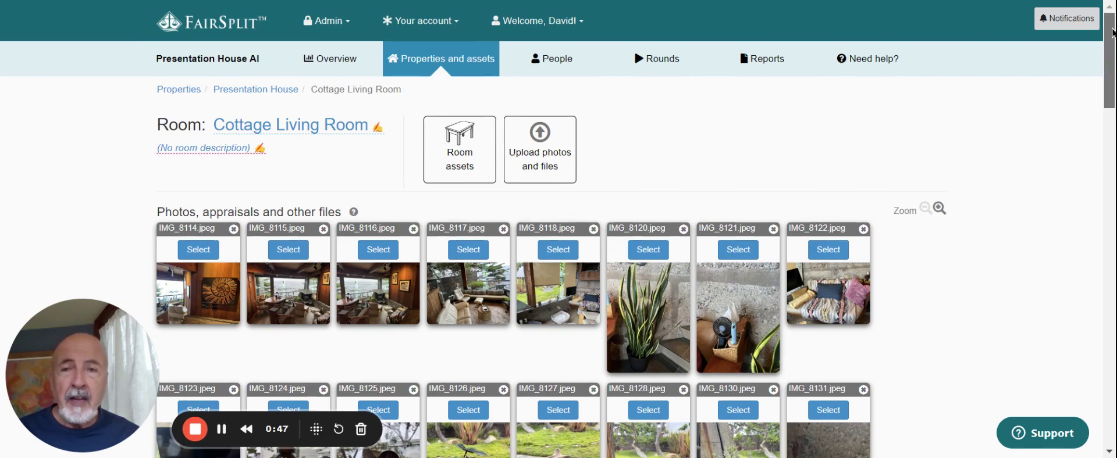
scroll(1112, 32, down, 2)
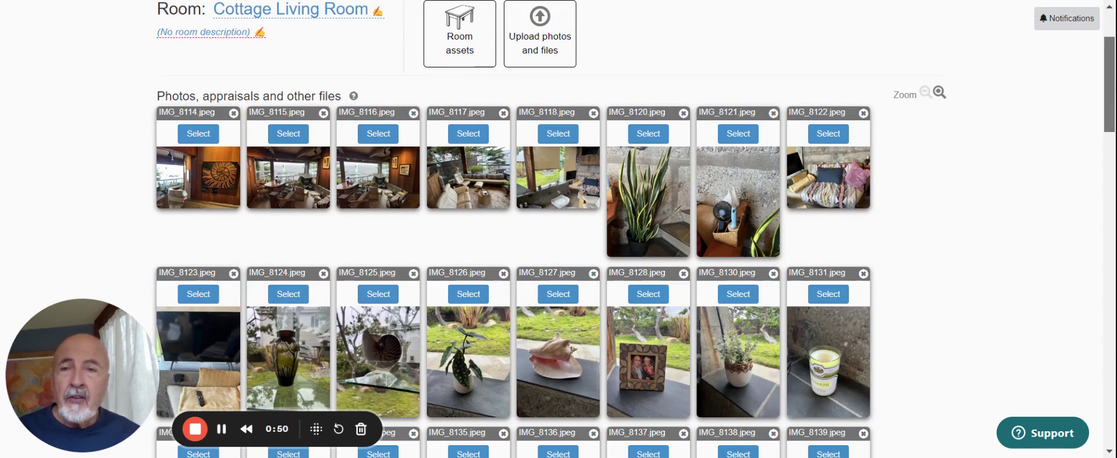
scroll(1112, 32, up, 1)
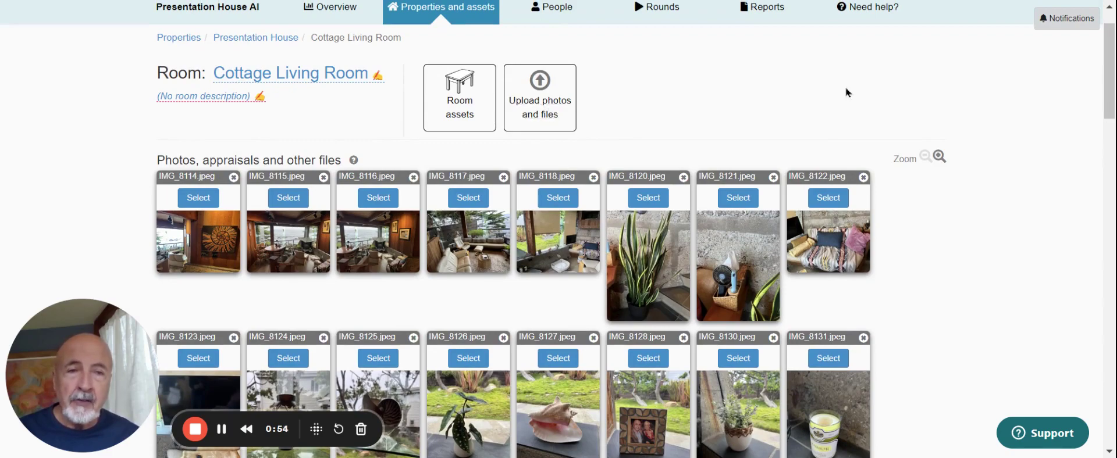
drag(1107, 111, 1113, 316)
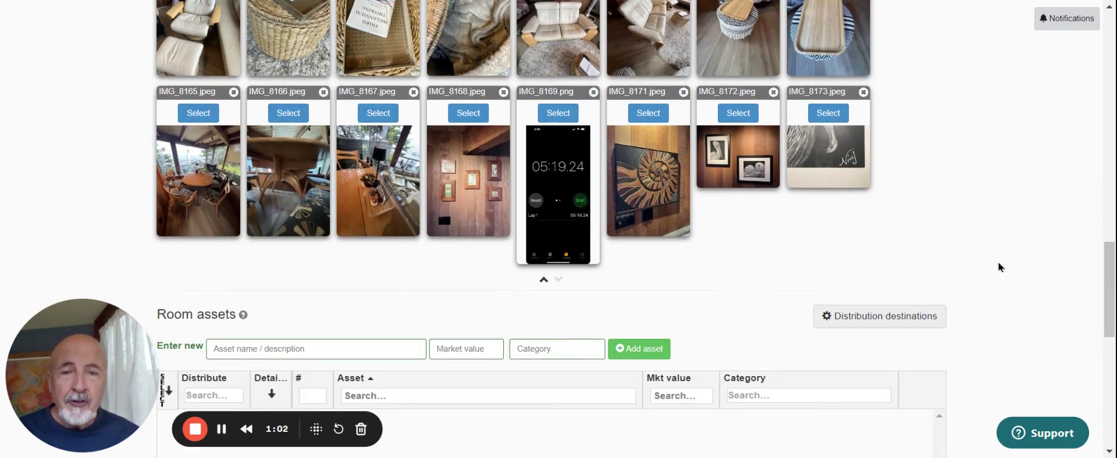
click(560, 178)
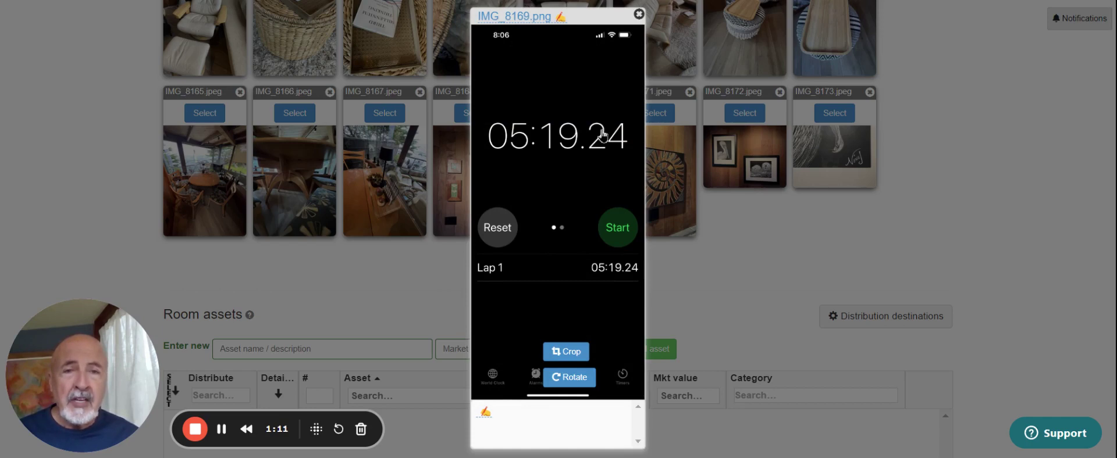
click(640, 15)
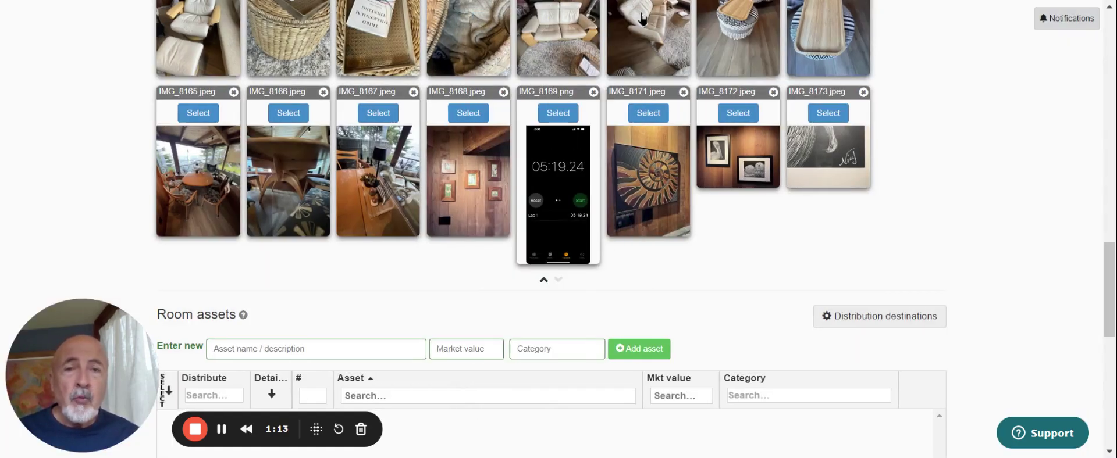
scroll(1091, 259, up, 10)
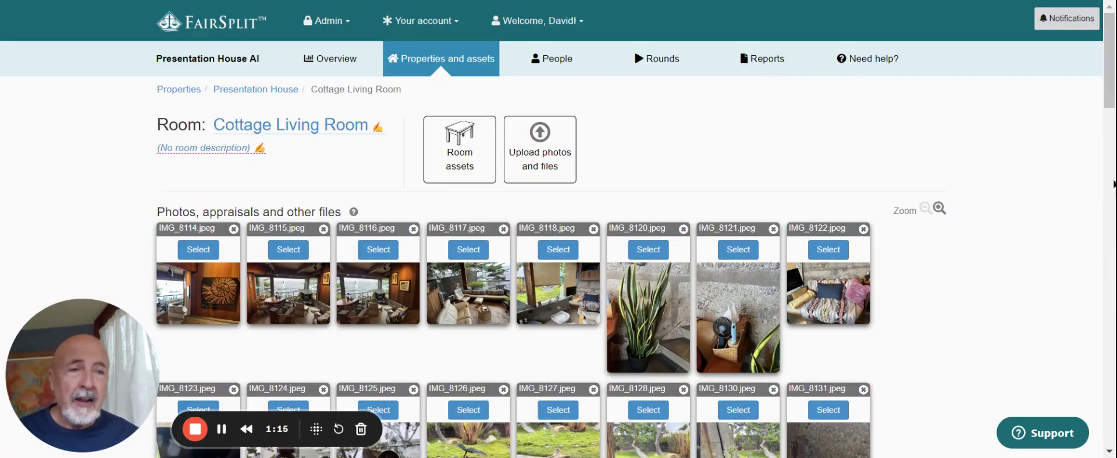
scroll(1109, 117, down, 2)
drag(1109, 117, 1107, 136)
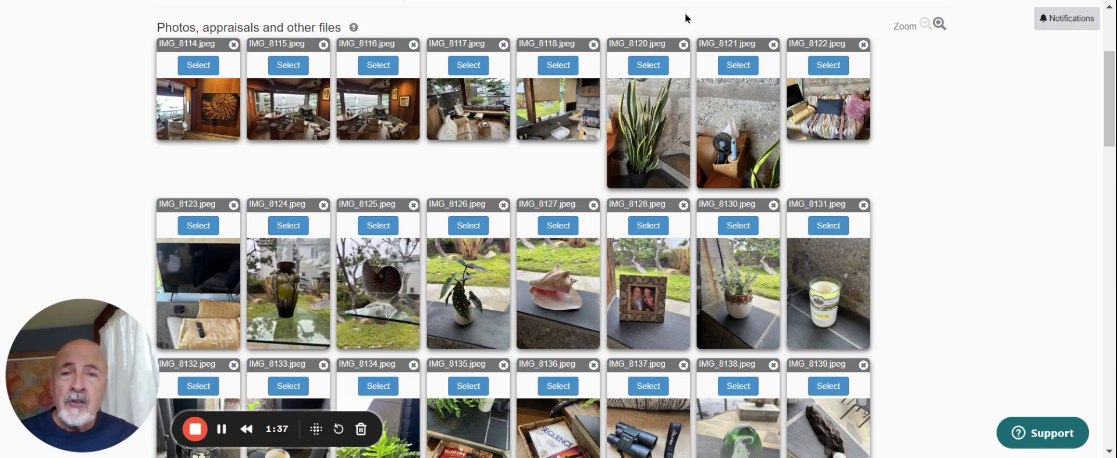
- Move photos IMG_8114 through IMG_8118 out of Cottage Living Room into another room
click(199, 65)
click(294, 70)
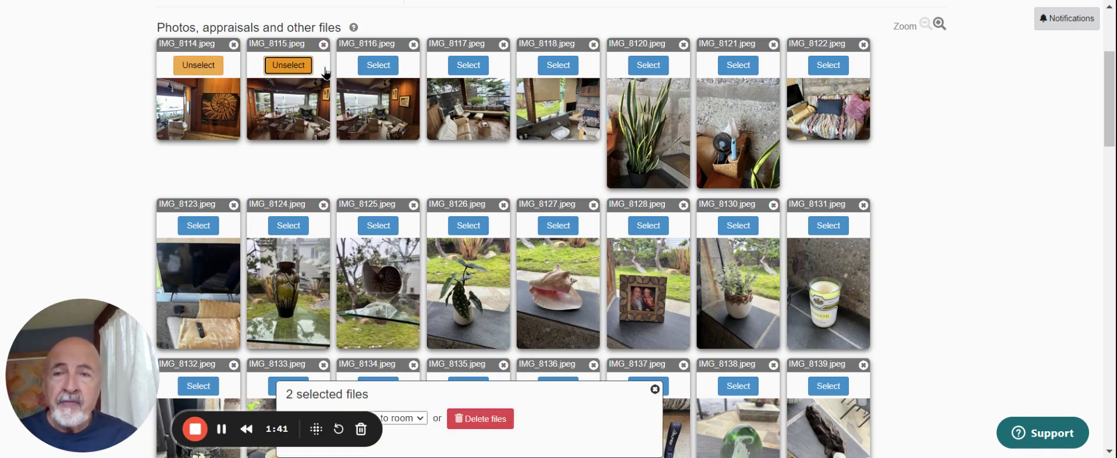
click(373, 71)
click(474, 69)
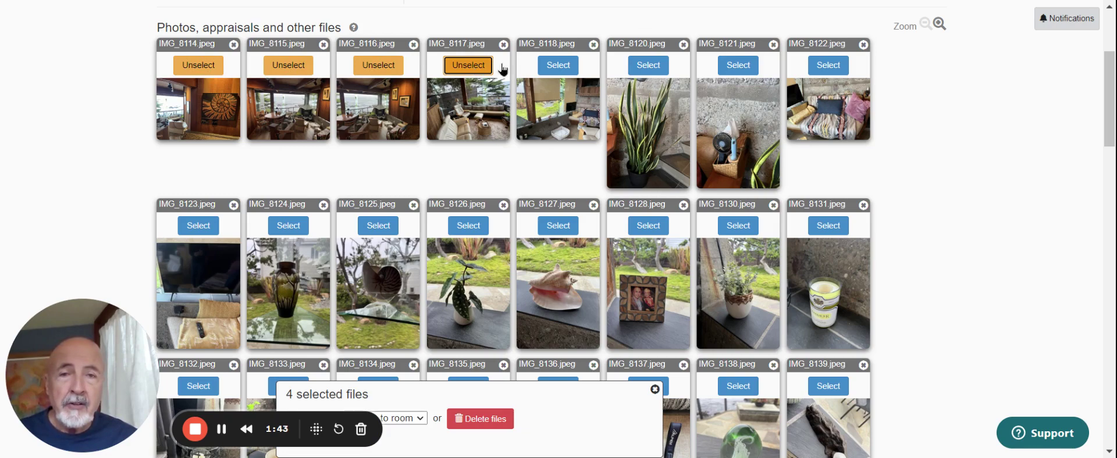
click(560, 68)
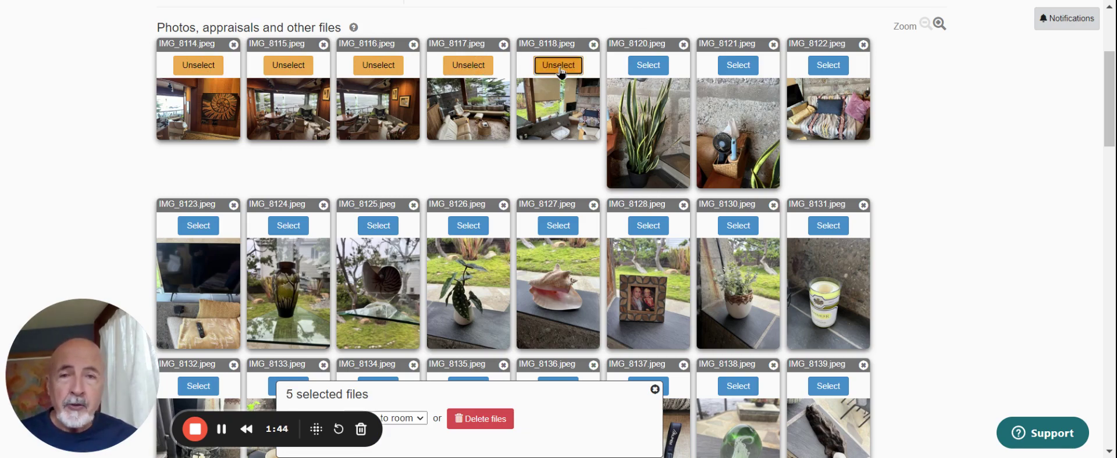
click(411, 414)
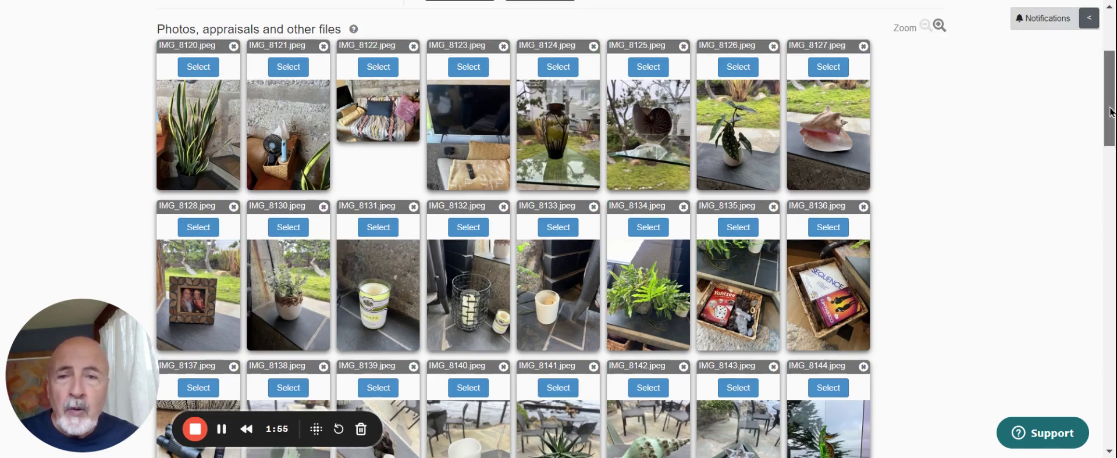
- Move photos IMG_8156, IMG_8161 and IMG_8173 into another room
drag(1110, 111, 1112, 230)
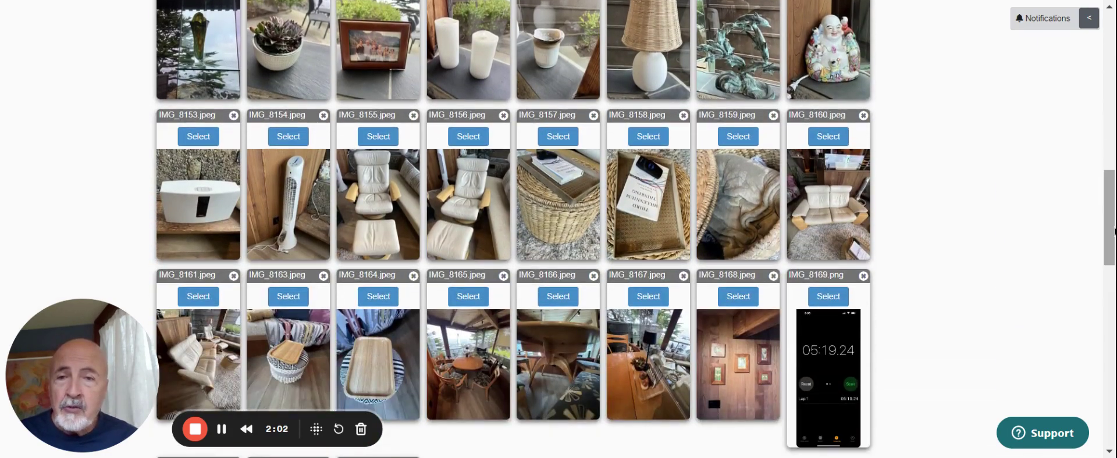
click(472, 141)
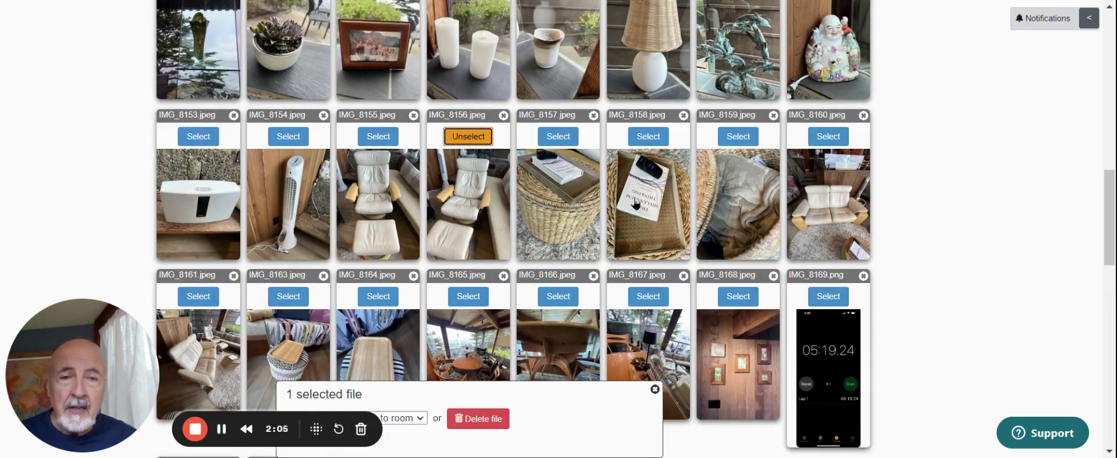
click(199, 298)
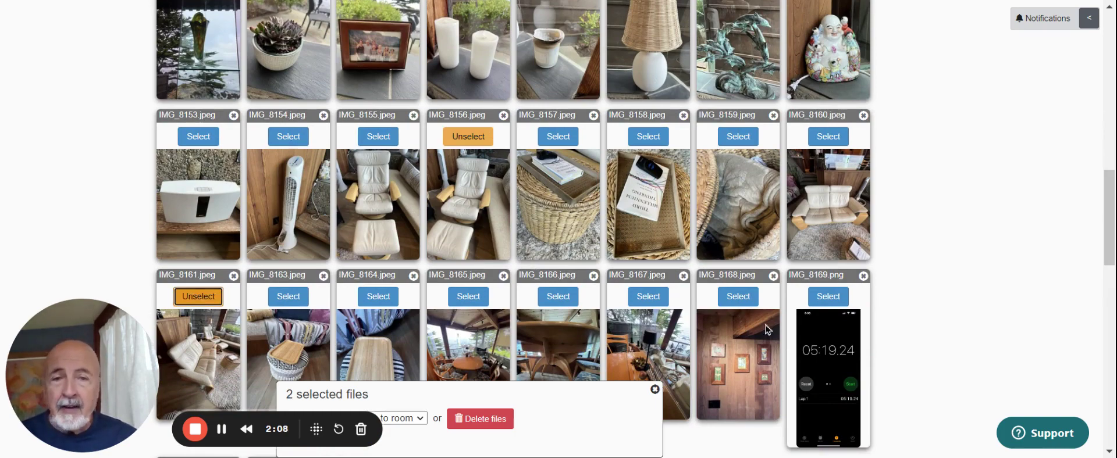
drag(1112, 212, 1111, 265)
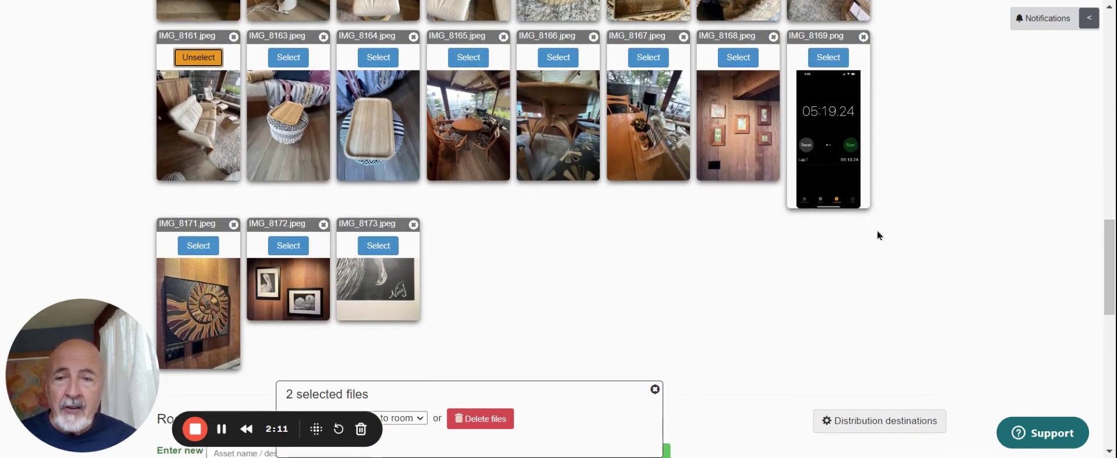
click(379, 247)
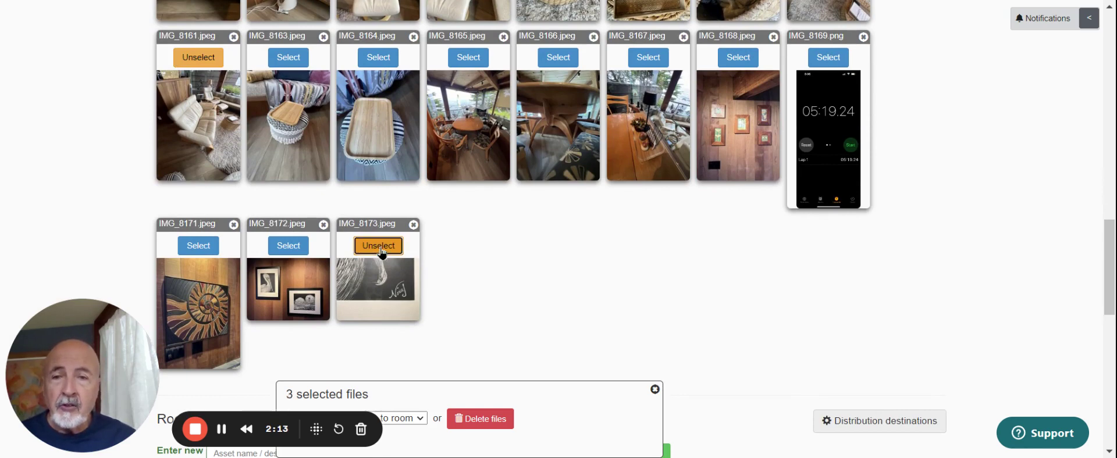
click(423, 419)
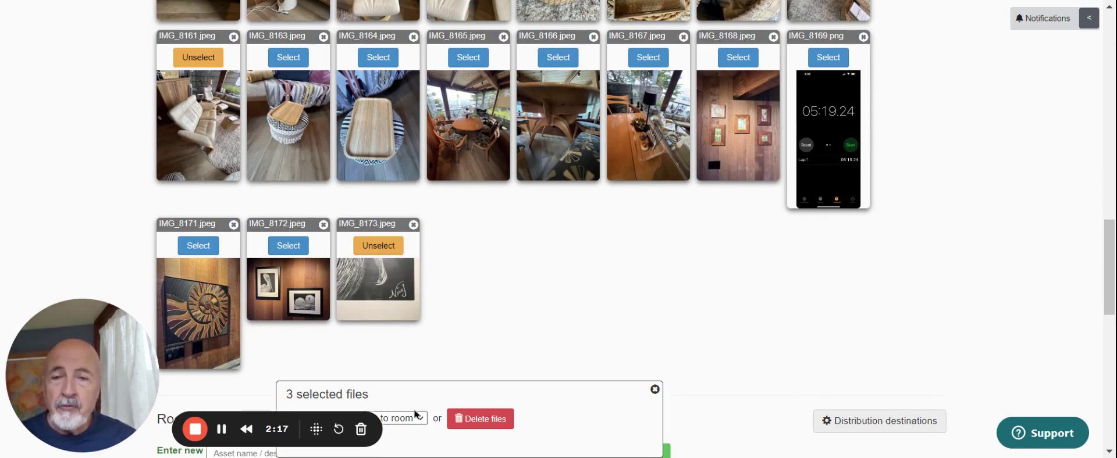
click(374, 342)
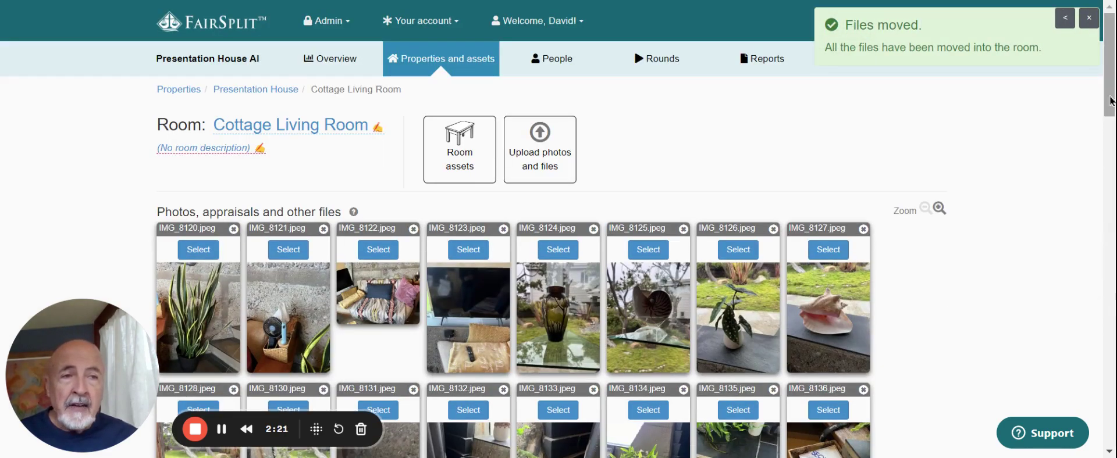
- Retitle sofa photo IMG_8122 as 'three pillows, 2 blankets' and close the viewer
drag(1111, 92, 1113, 120)
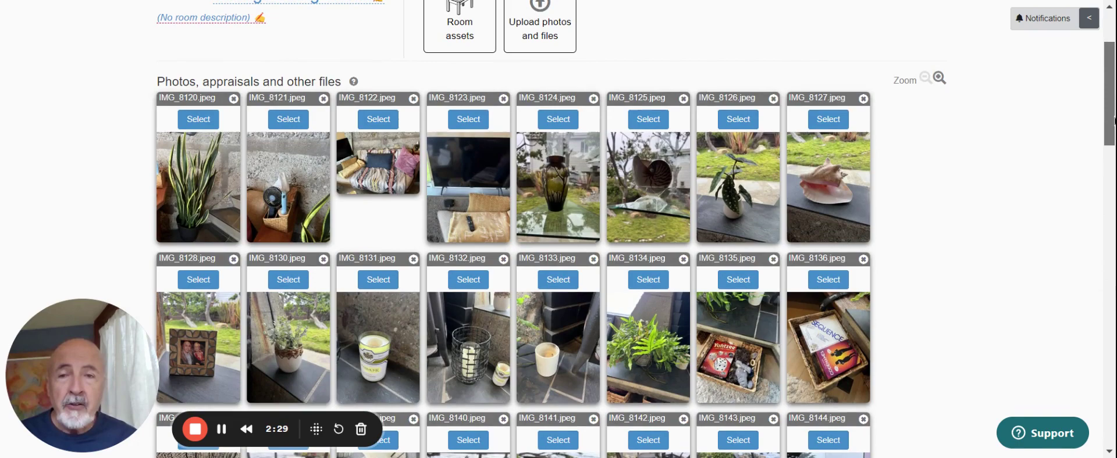
click(387, 177)
click(364, 11)
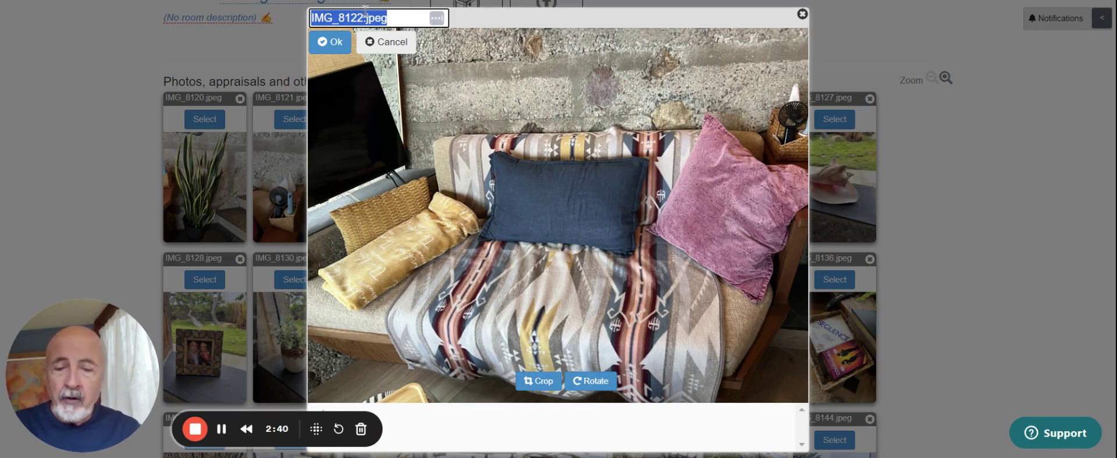
text(three pi)
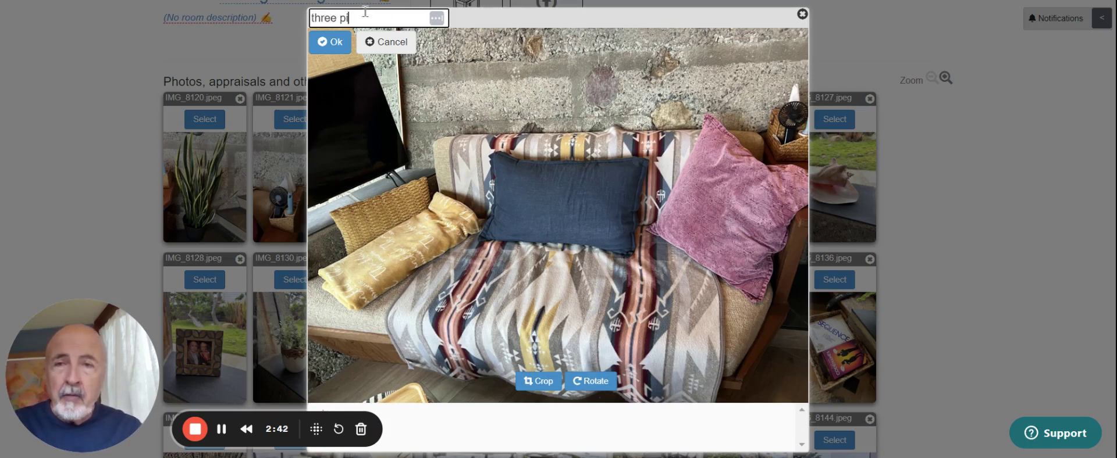
text(llows, )
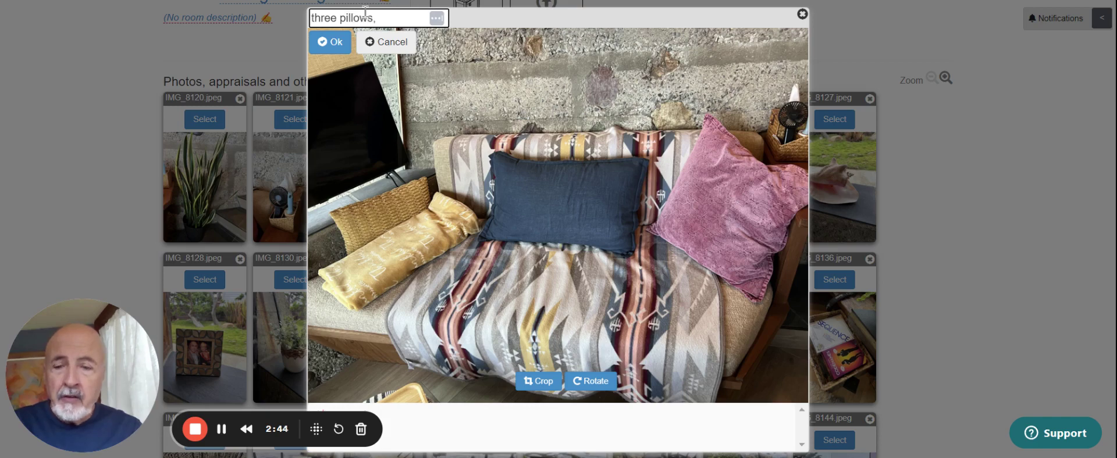
text(2 blankets)
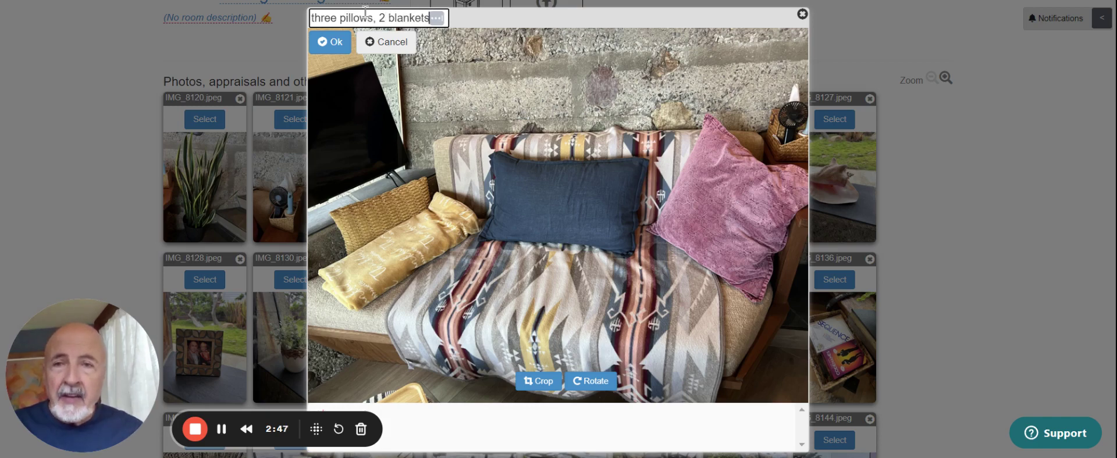
click(327, 42)
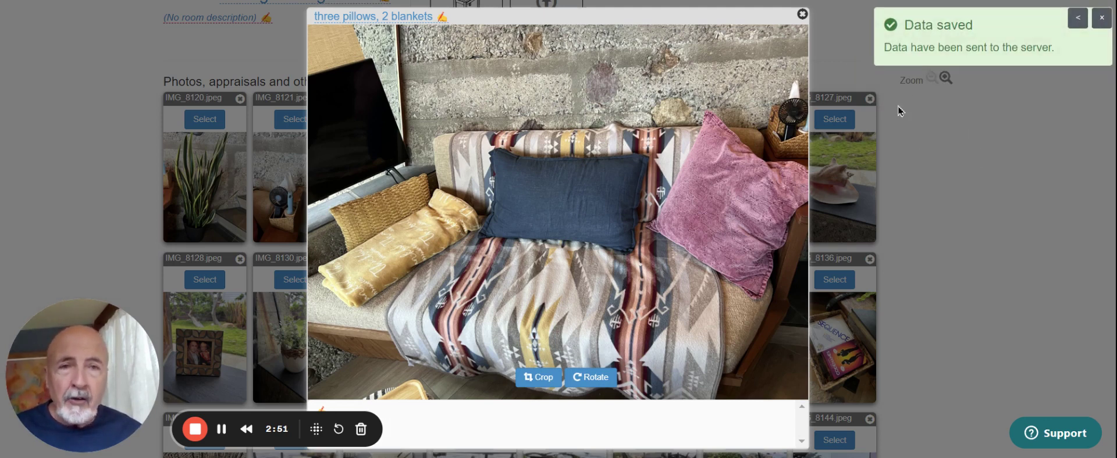
click(802, 14)
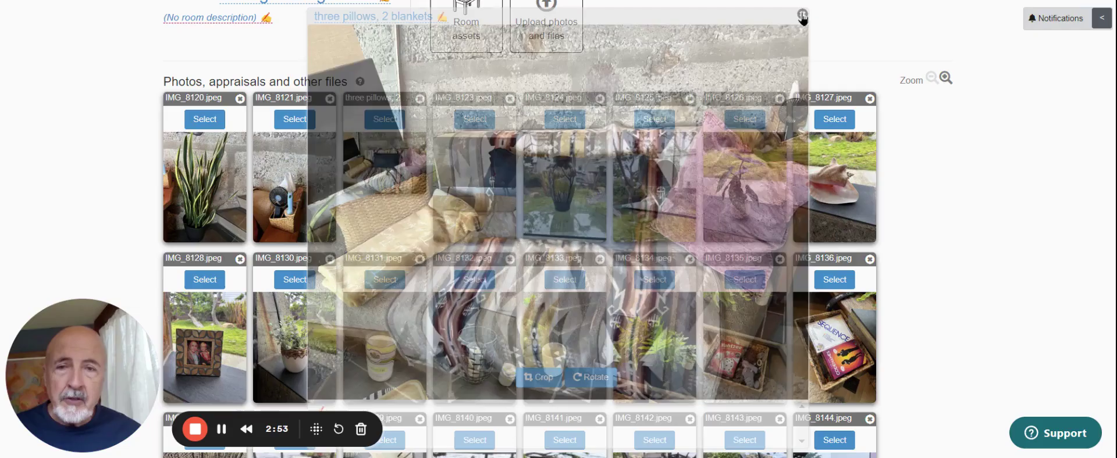
- Retitle IMG_8147 with a relative's name plus 'family Alaska Cruise, brown leather frame'
drag(1110, 99, 1113, 220)
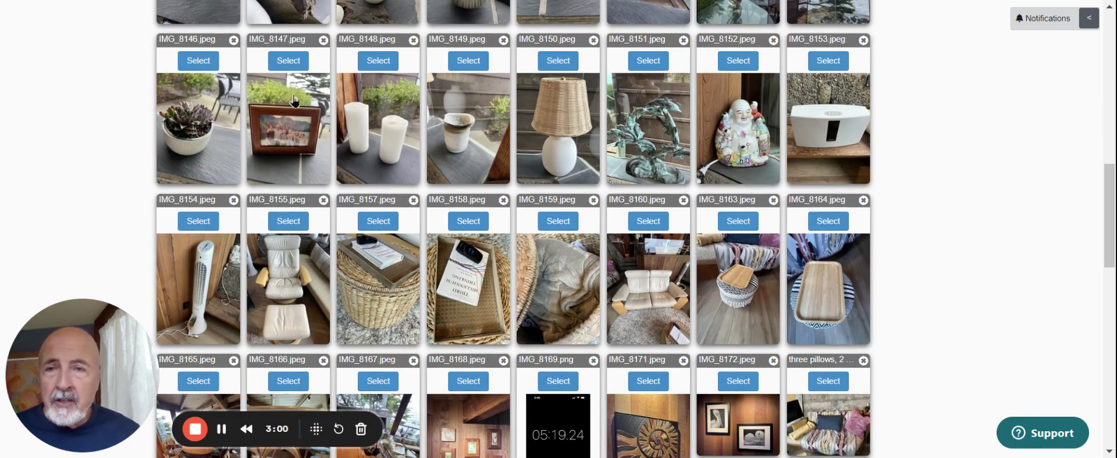
click(293, 122)
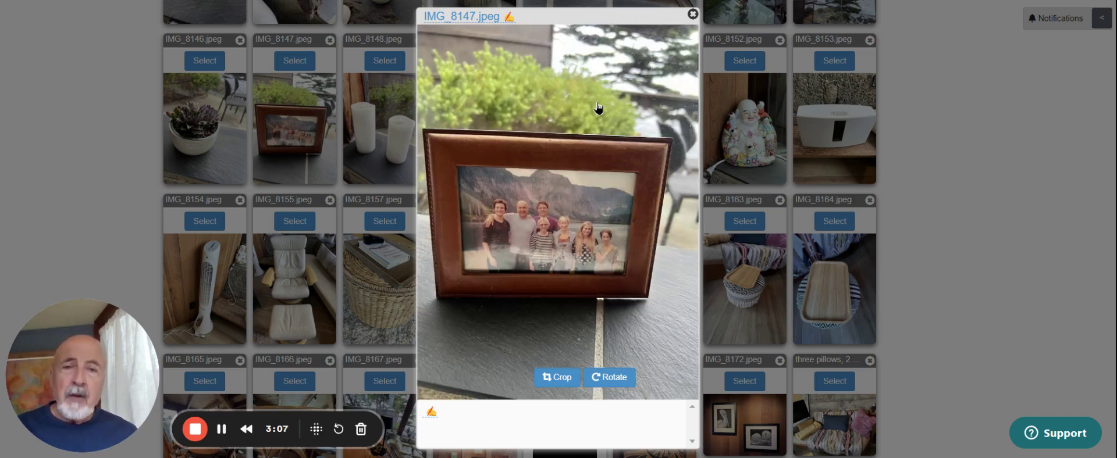
click(458, 17)
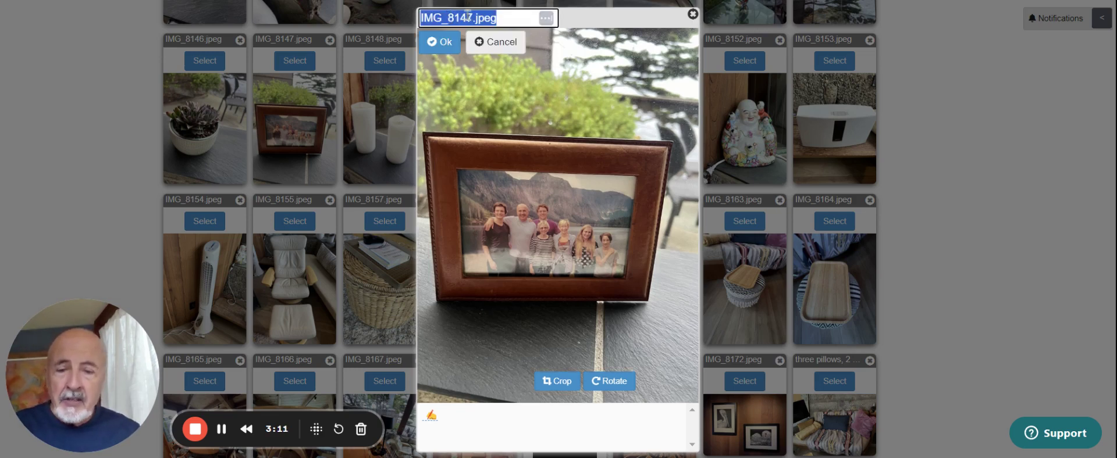
text(David's )
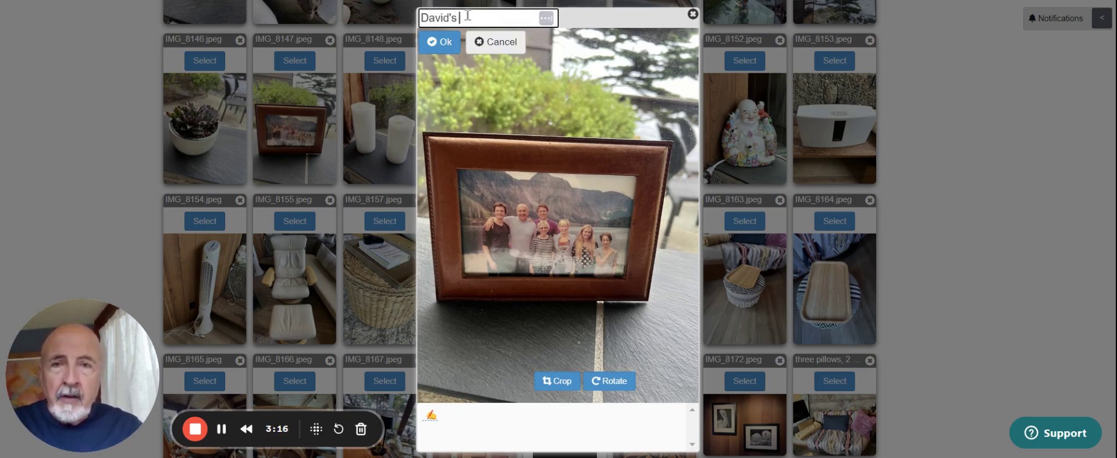
text(family Ala)
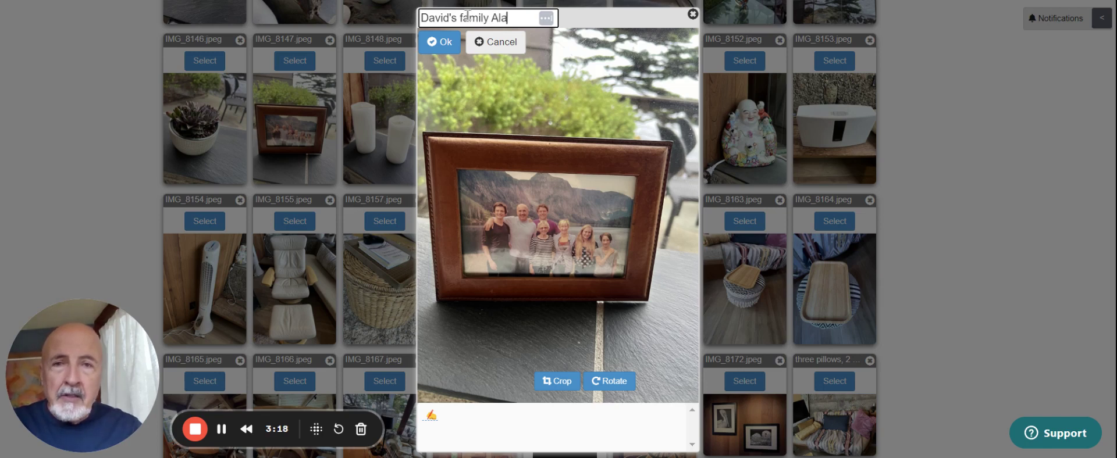
text(ska Cru)
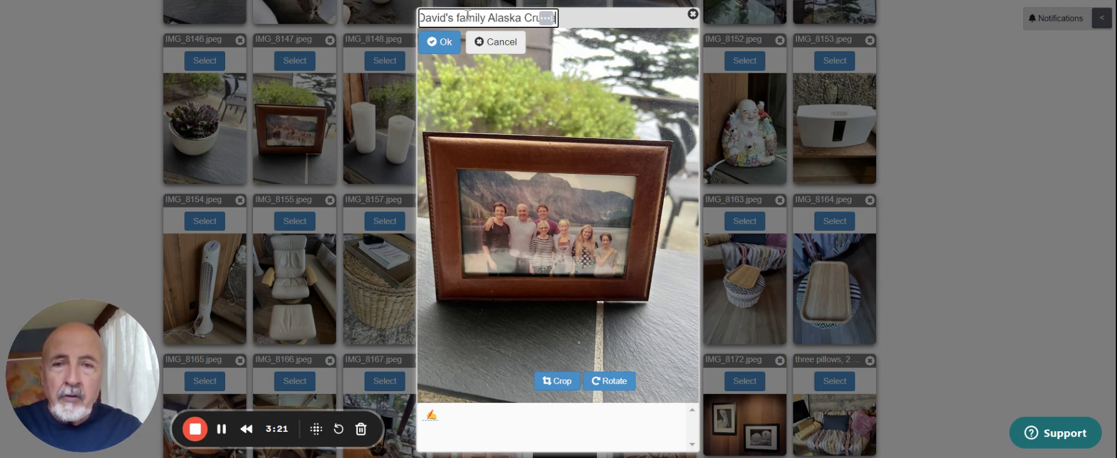
text(ise, b)
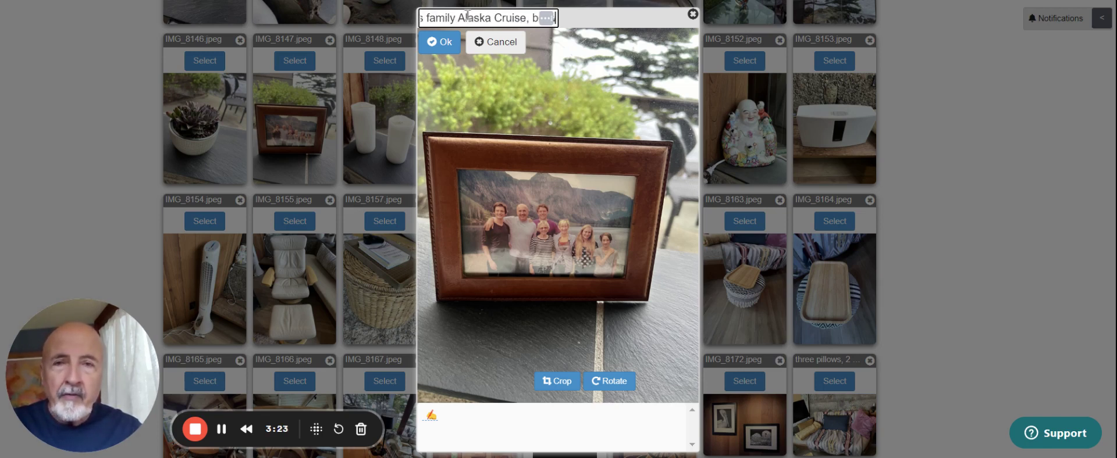
text(rown leather frame)
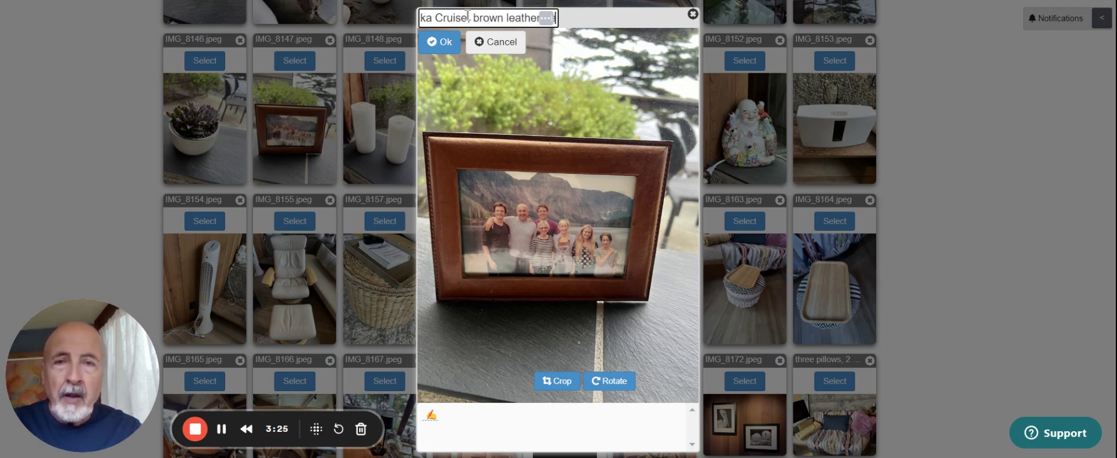
click(446, 49)
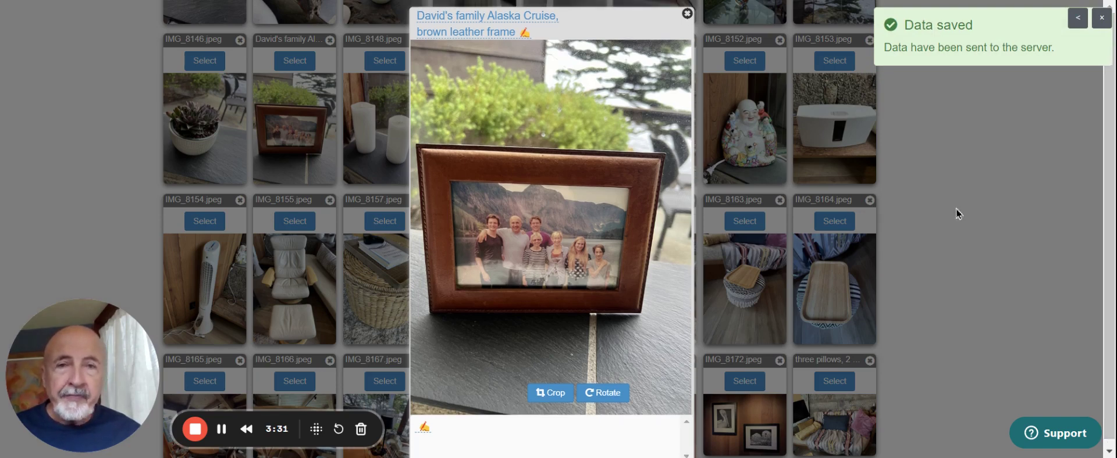
click(687, 15)
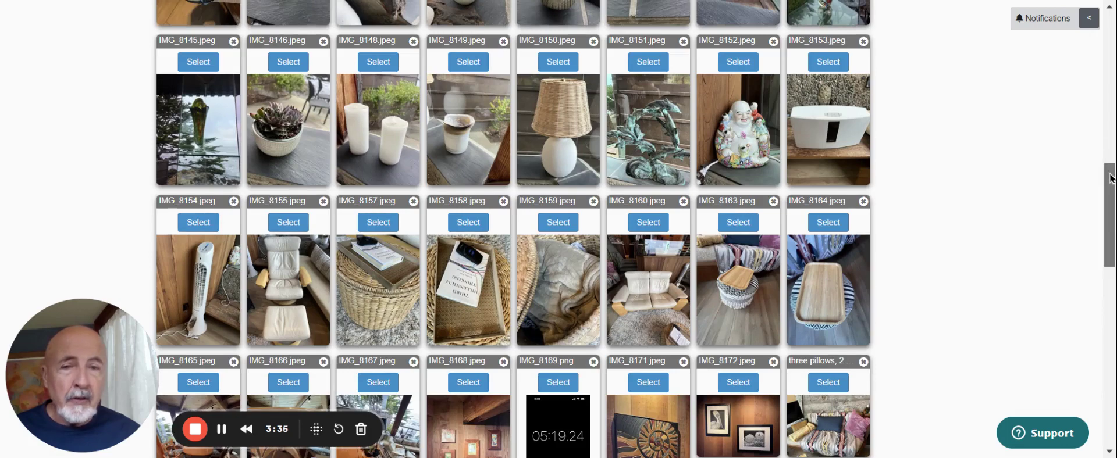
- Create assets only from the retitled photos: 'three pillows, 2 blankets' and the Alaska Cruise frame
drag(1111, 178, 1111, 331)
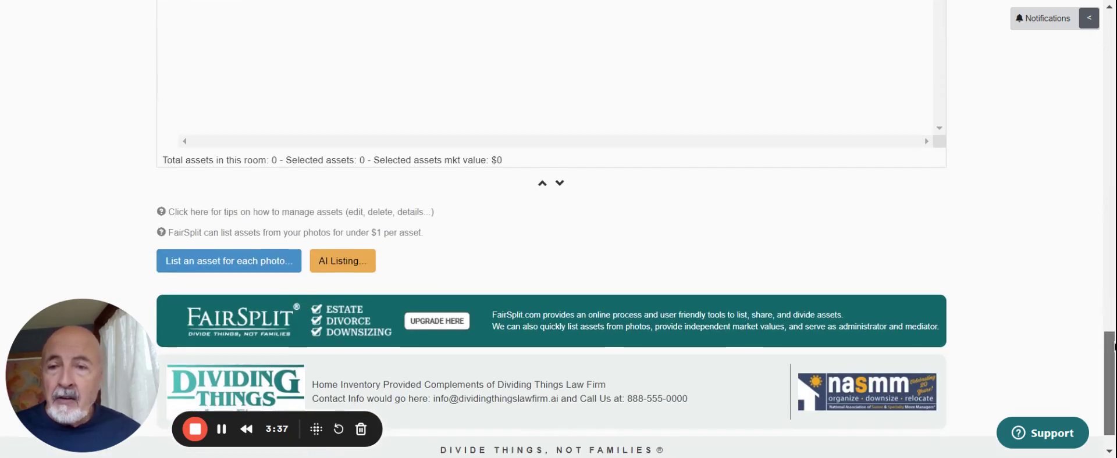
drag(1114, 347, 1114, 351)
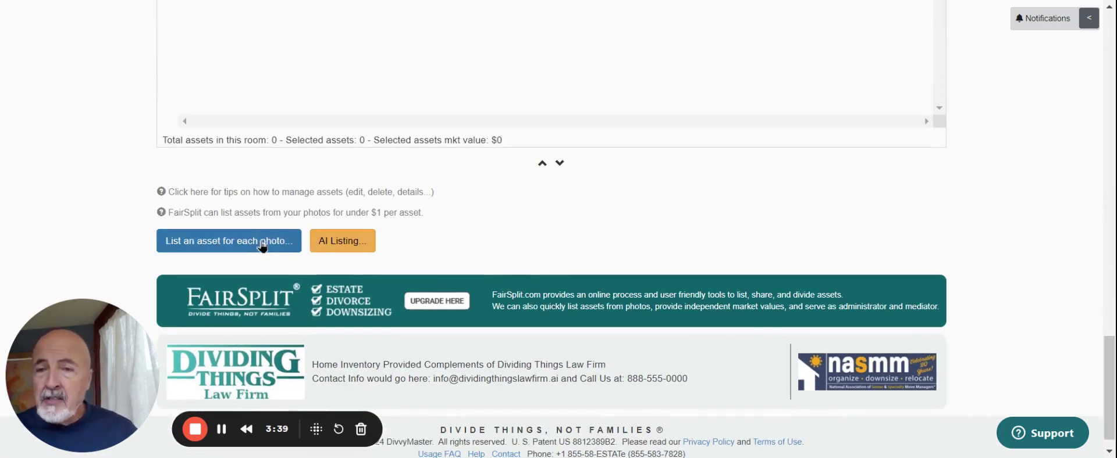
click(255, 240)
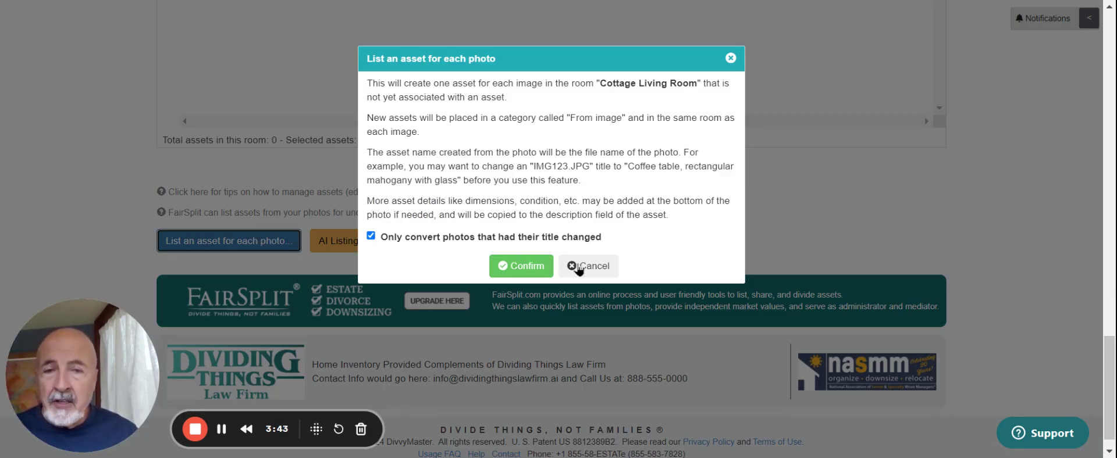
click(533, 265)
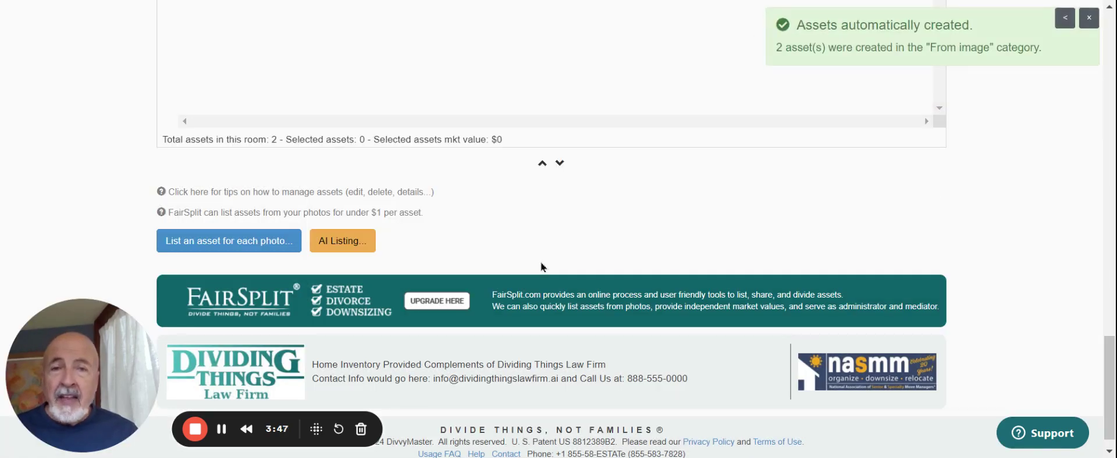
drag(1101, 343, 1106, 255)
scroll(1106, 255, down, 5)
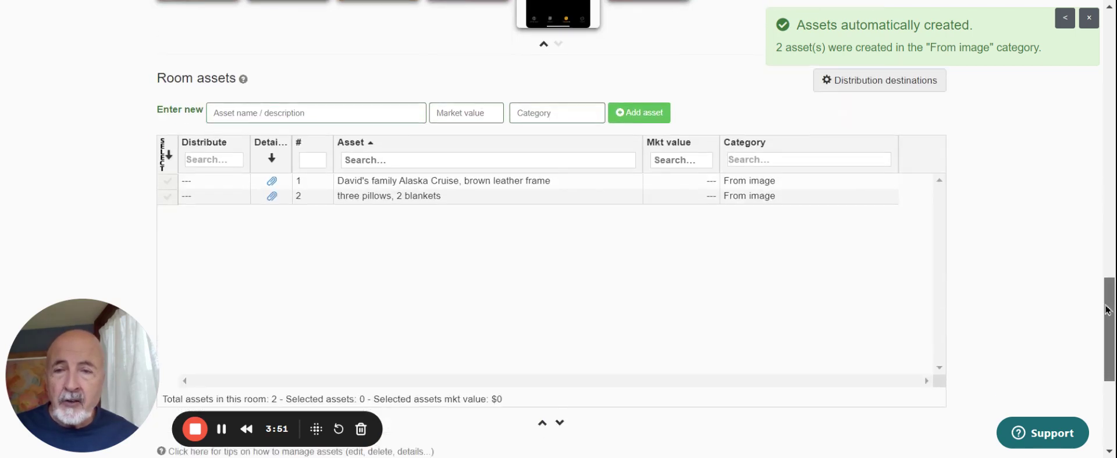
- Change the Category of both Room assets from 'From image' to Accessories
click(749, 156)
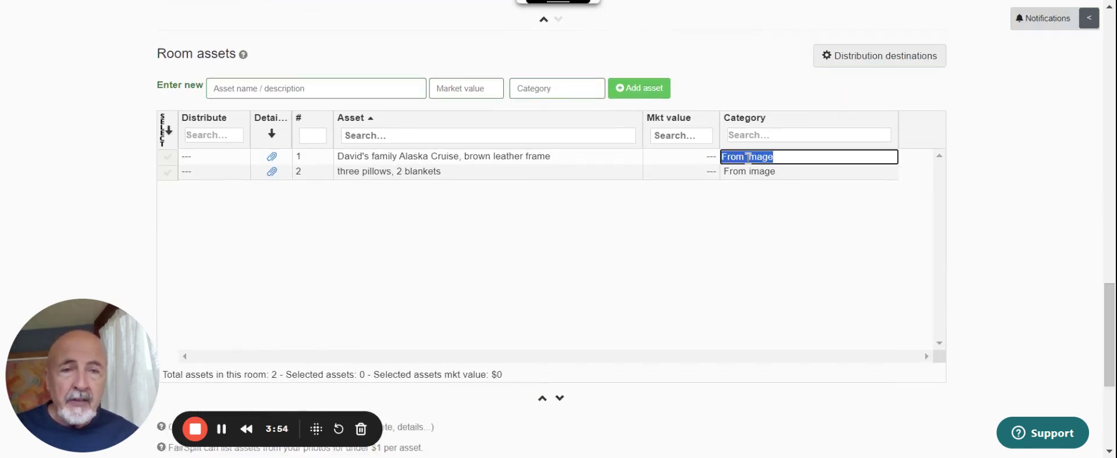
text(Ac)
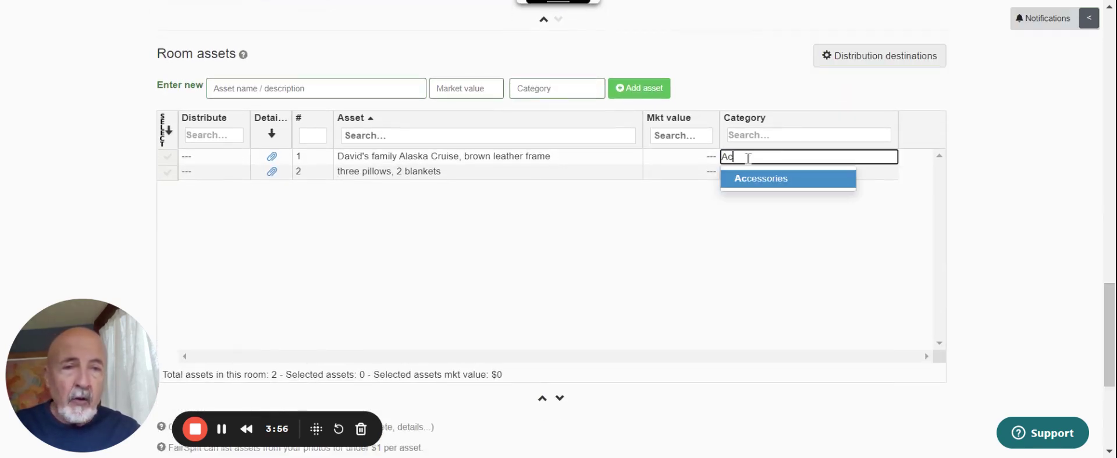
click(751, 179)
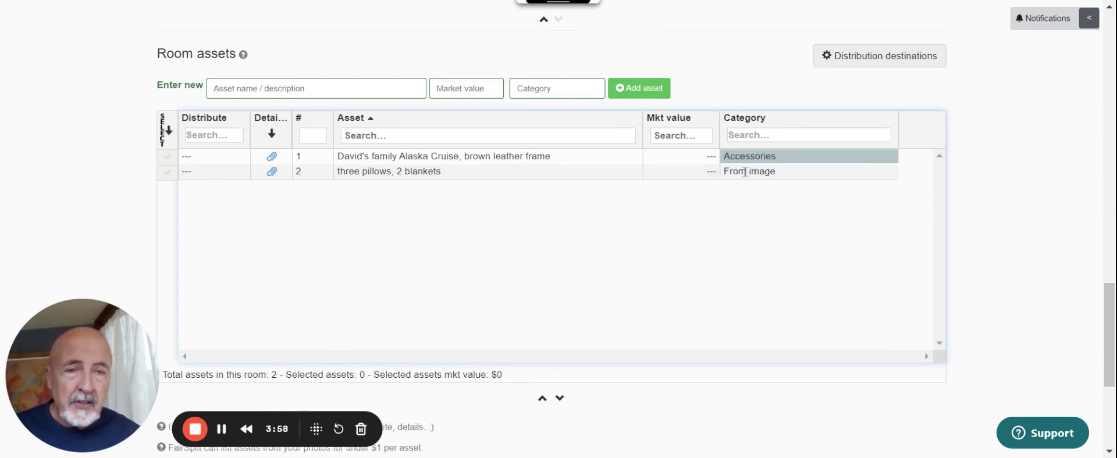
click(745, 172)
text(Acc)
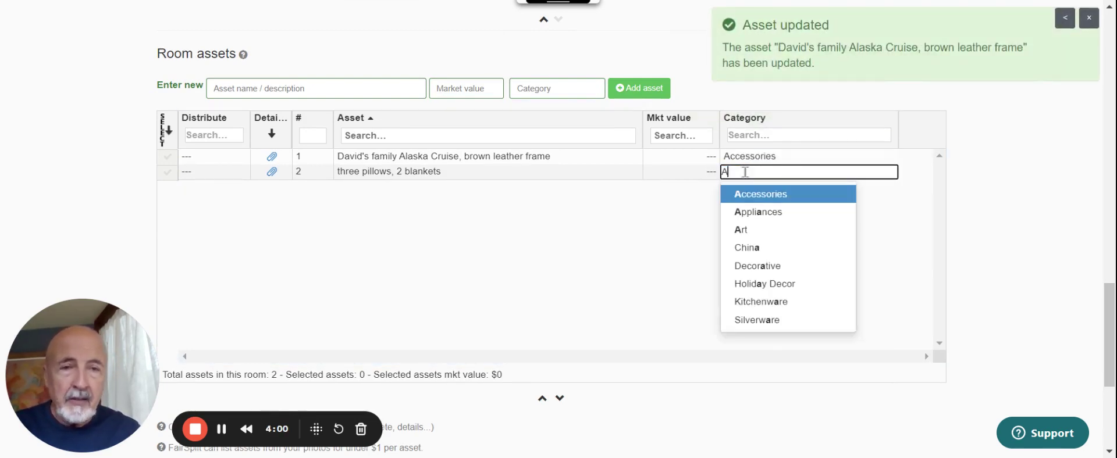
click(757, 195)
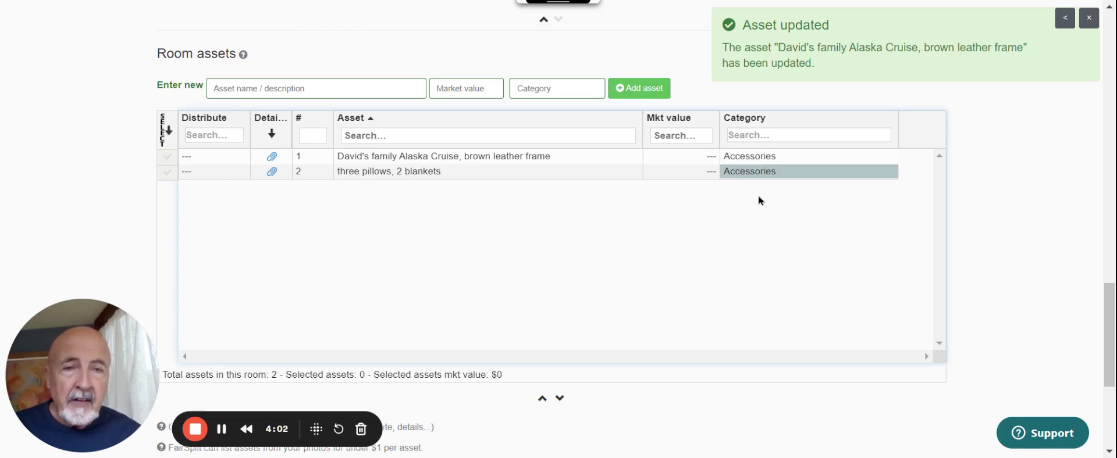
drag(1101, 300, 1083, 63)
scroll(1084, 63, up, 1)
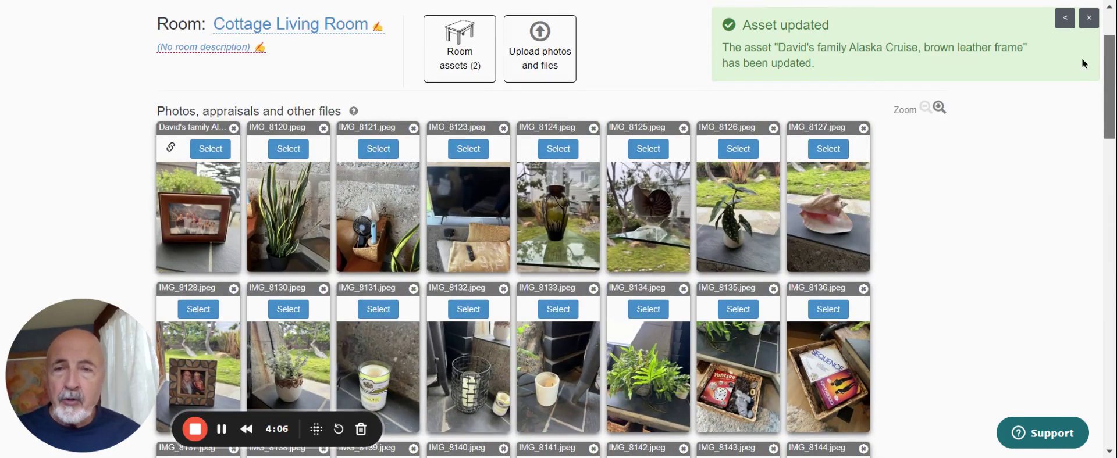
scroll(1084, 63, up, 3)
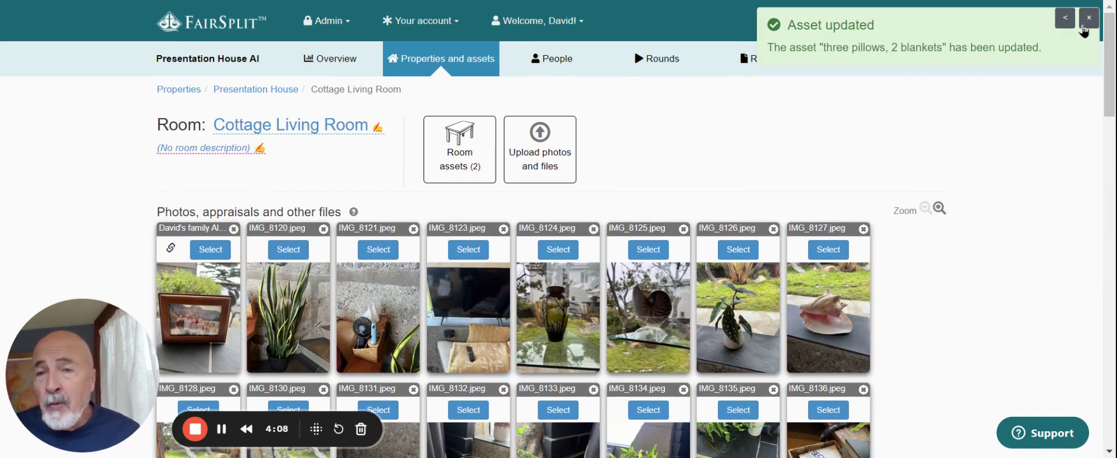
- Return to Cottage Living Room through Presentation House and start a new AI listing job
click(240, 89)
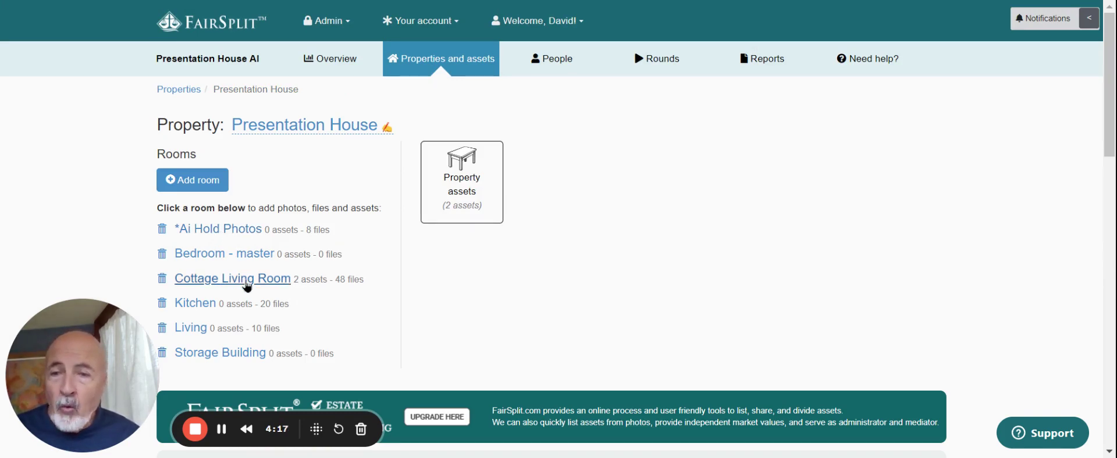
click(222, 284)
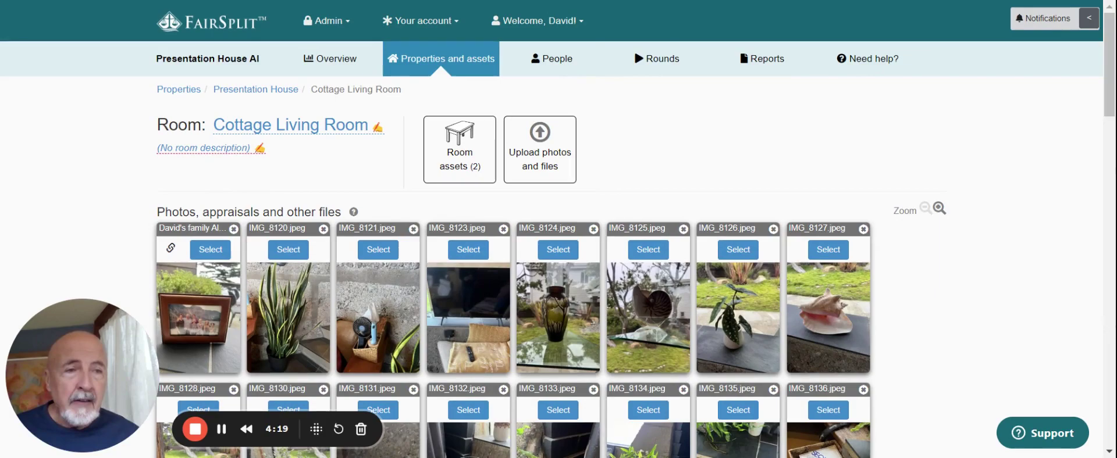
drag(1110, 96, 1110, 428)
click(349, 218)
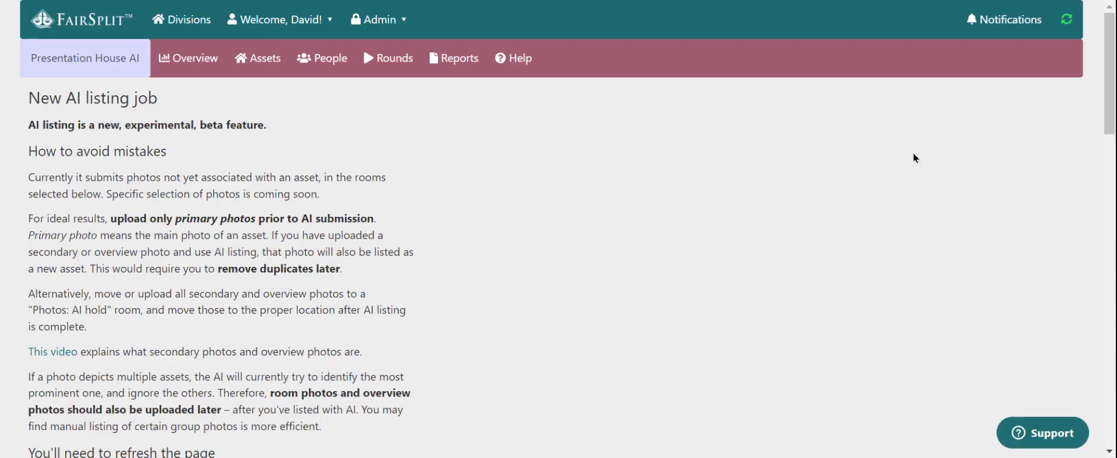
- Scroll through the AI listing job page to review the beta and duplicate-listing guidance
drag(1110, 86, 1113, 105)
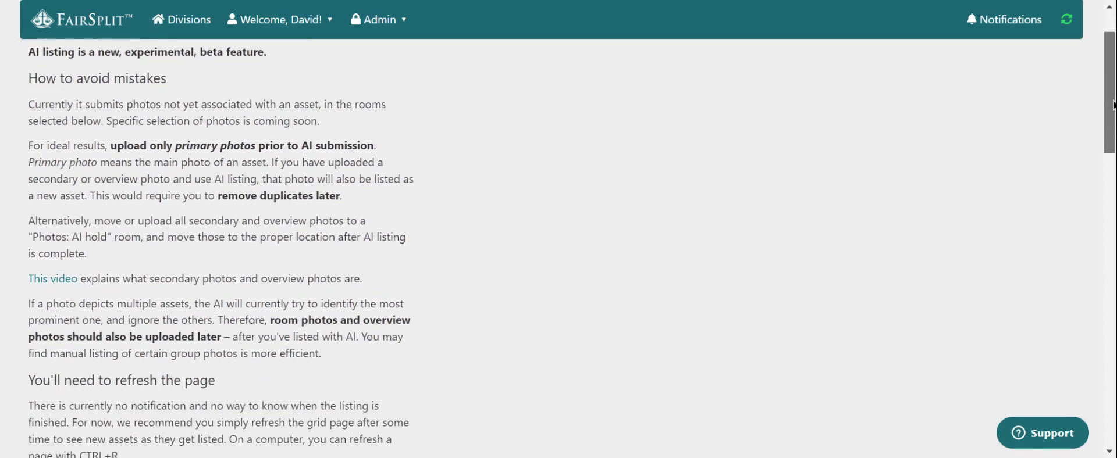
drag(1113, 105, 1113, 133)
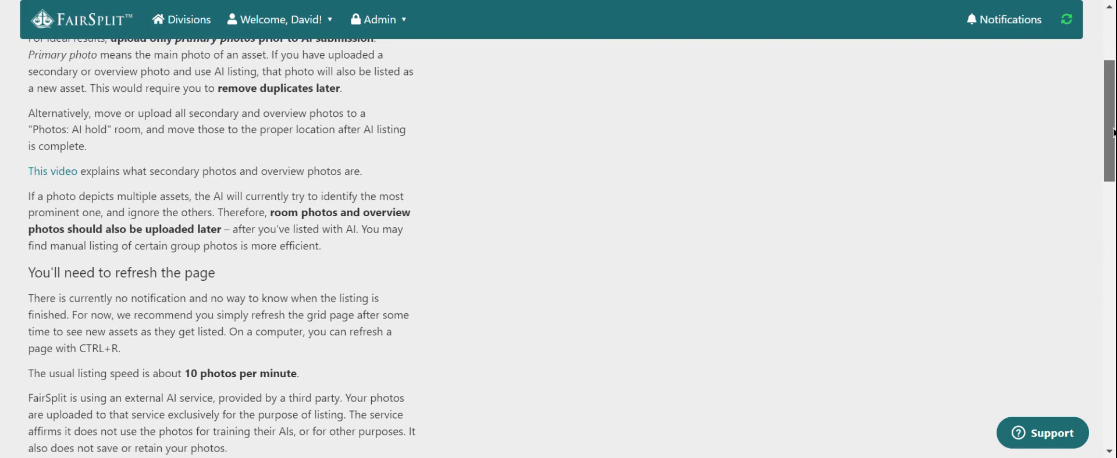
drag(1113, 133, 1112, 132)
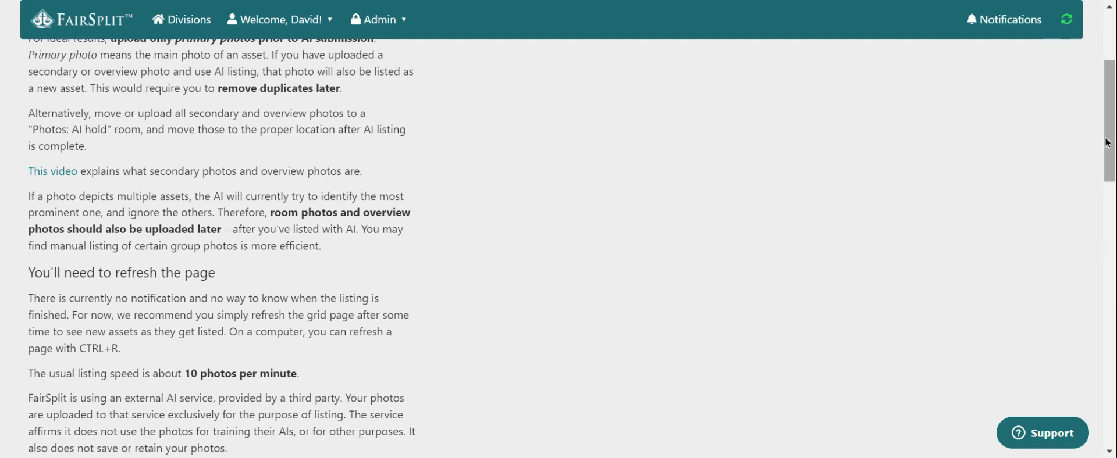
drag(1111, 140, 1111, 371)
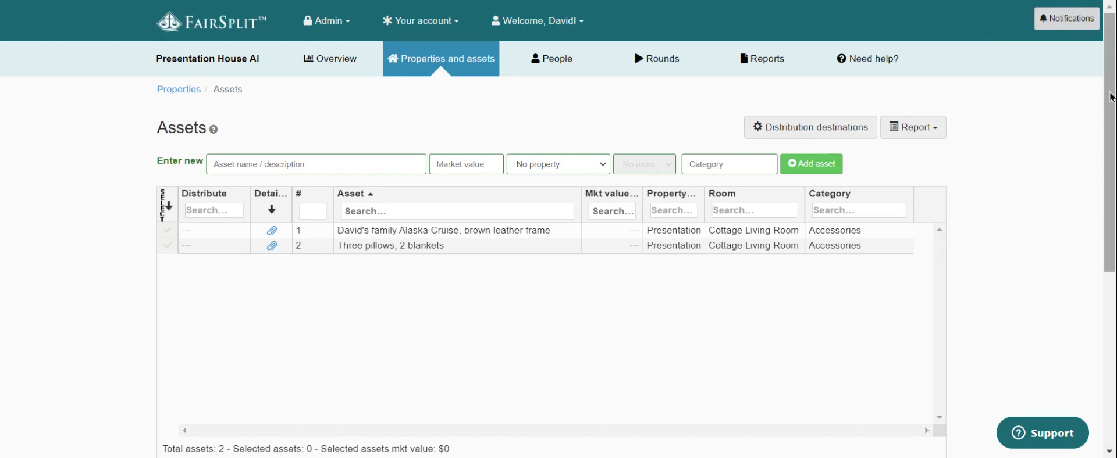
- Go through the Properties list back to the Presentation House property page
mouse_move(1110, 97)
mouse_down()
mouse_move(1110, 117)
mouse_move(1110, 98)
mouse_up()
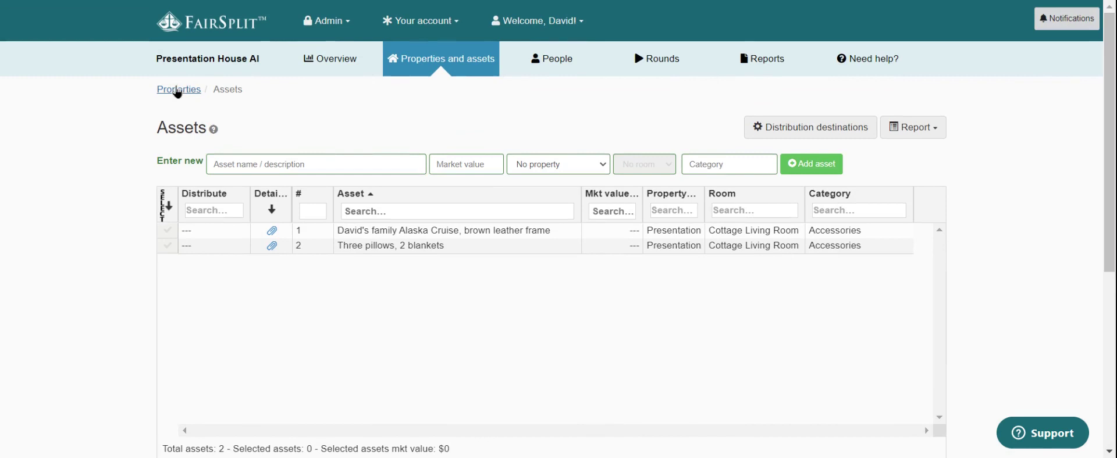
click(185, 90)
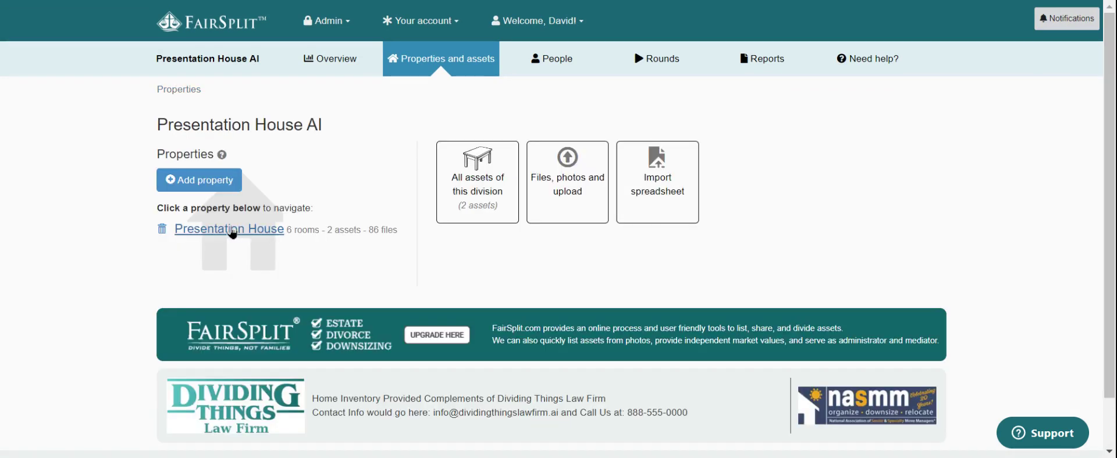
click(235, 232)
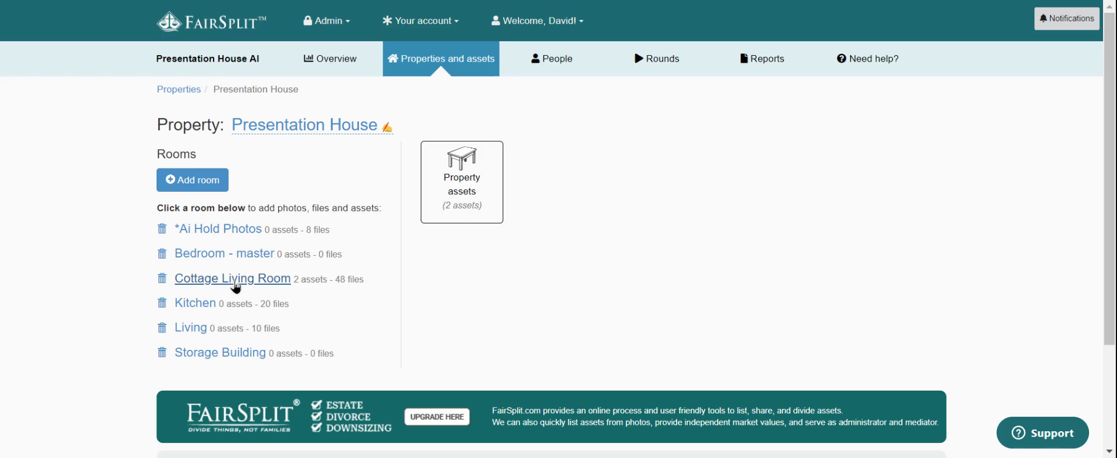
- Reopen Cottage Living Room, refresh it, and scroll to the Room assets table showing 48 assets
click(235, 280)
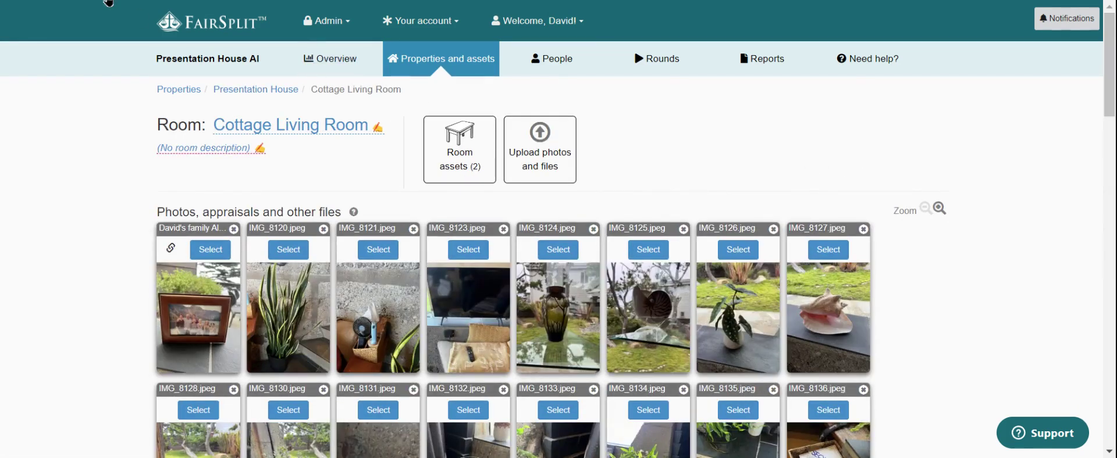
key(F5)
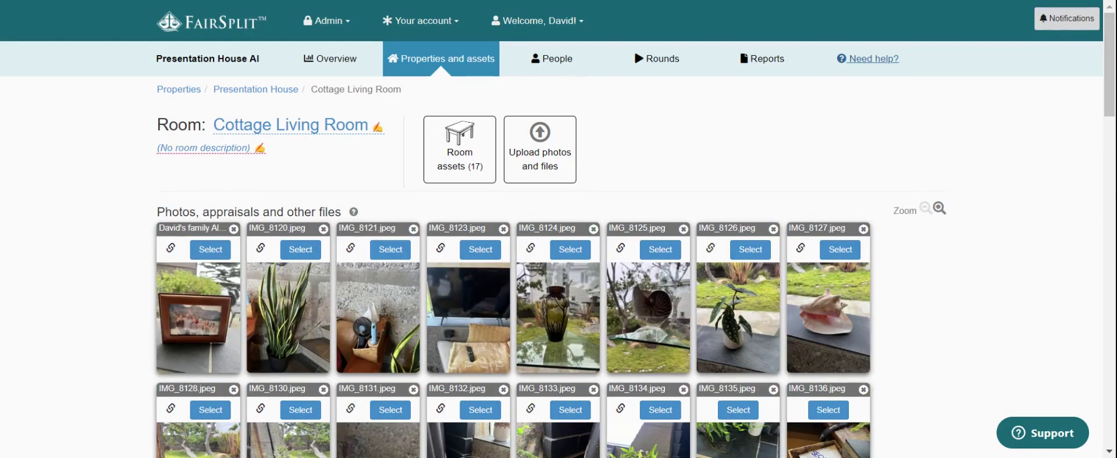
drag(1110, 91, 1113, 367)
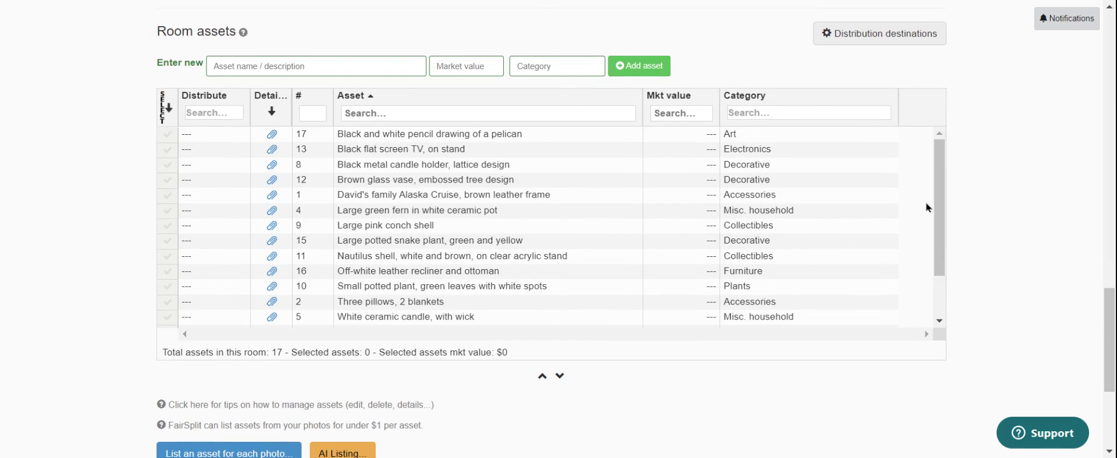
scroll(936, 217, down, 1)
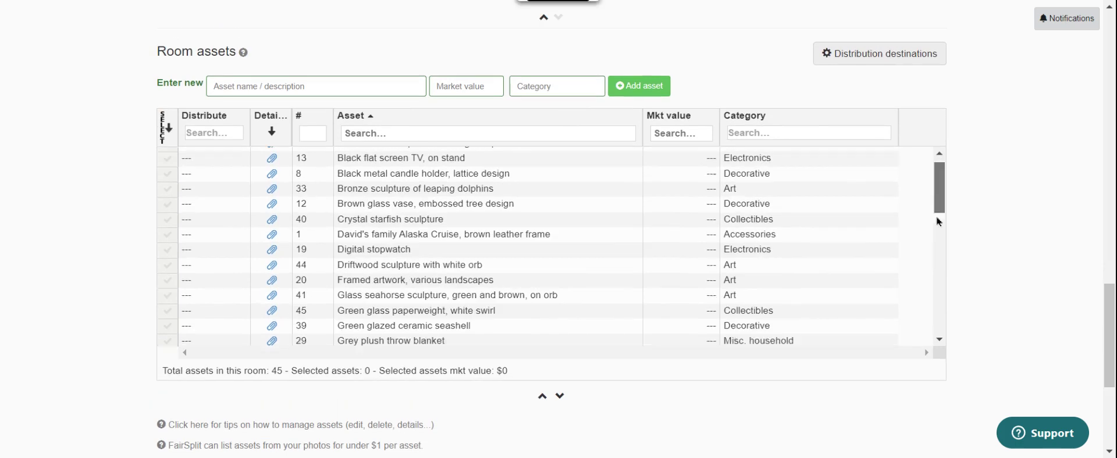
scroll(936, 221, down, 3)
scroll(938, 240, down, 4)
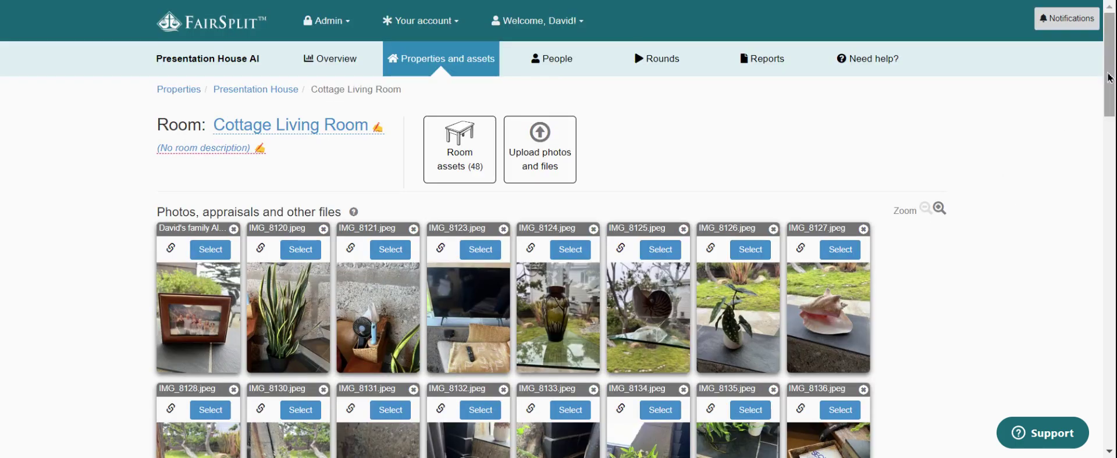
drag(1109, 78, 630, 61)
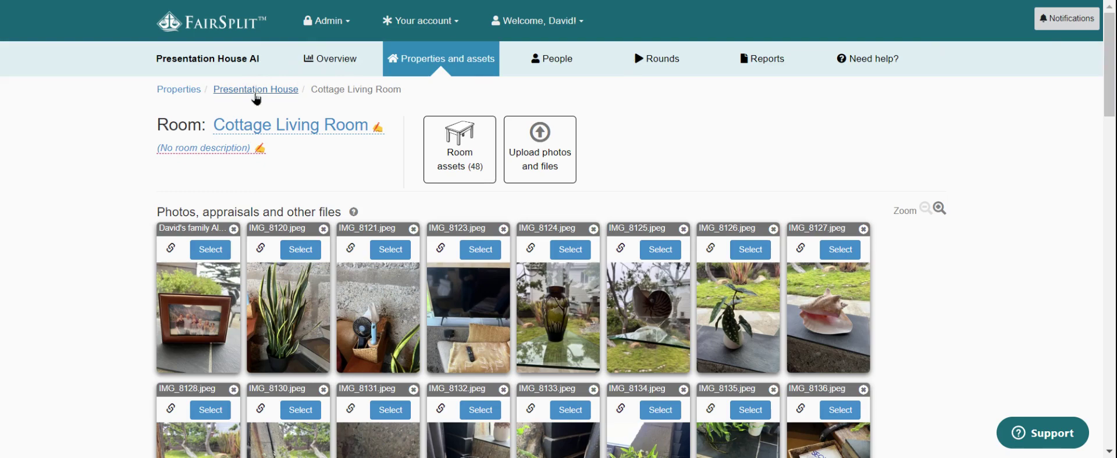
- In the *Ai Hold Photos room, select all eight photos, IMG_8114 through IMG_8173
click(255, 92)
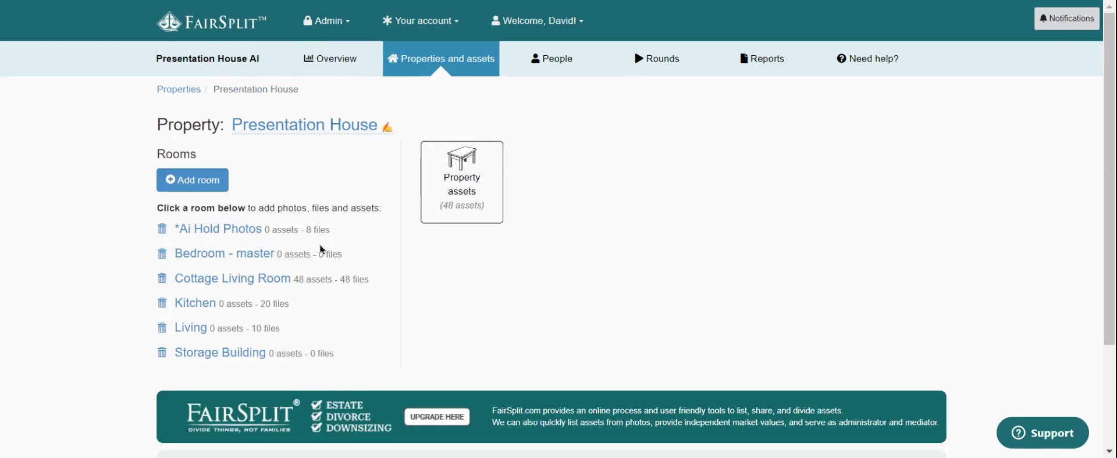
click(213, 231)
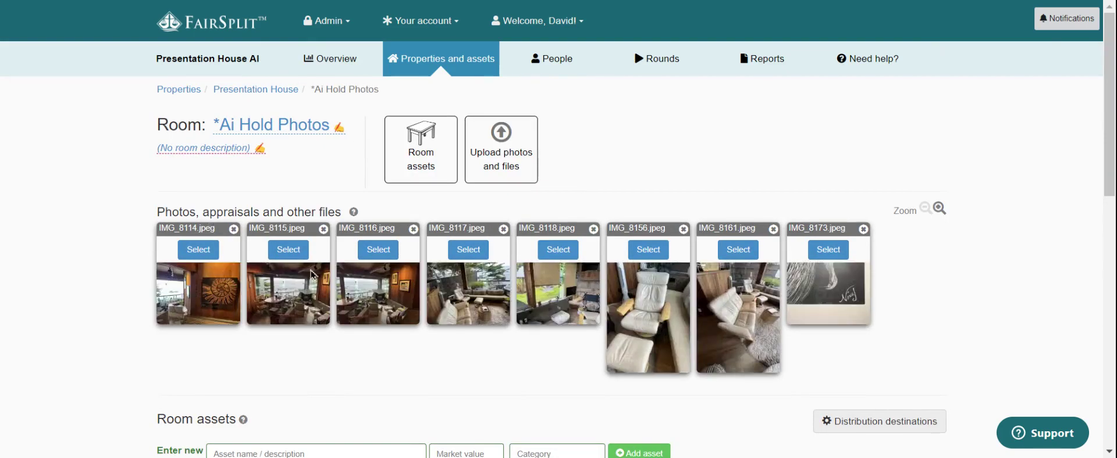
click(192, 249)
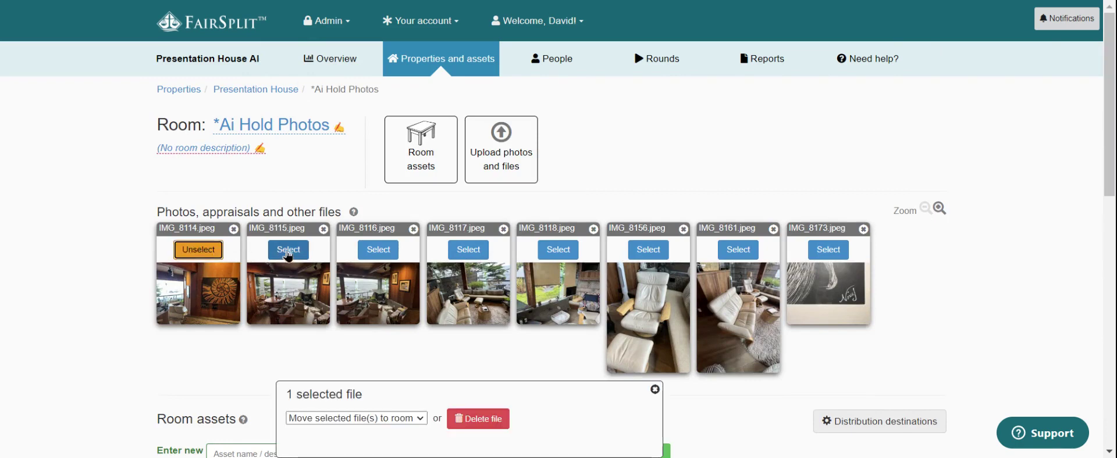
click(287, 251)
click(378, 249)
click(469, 250)
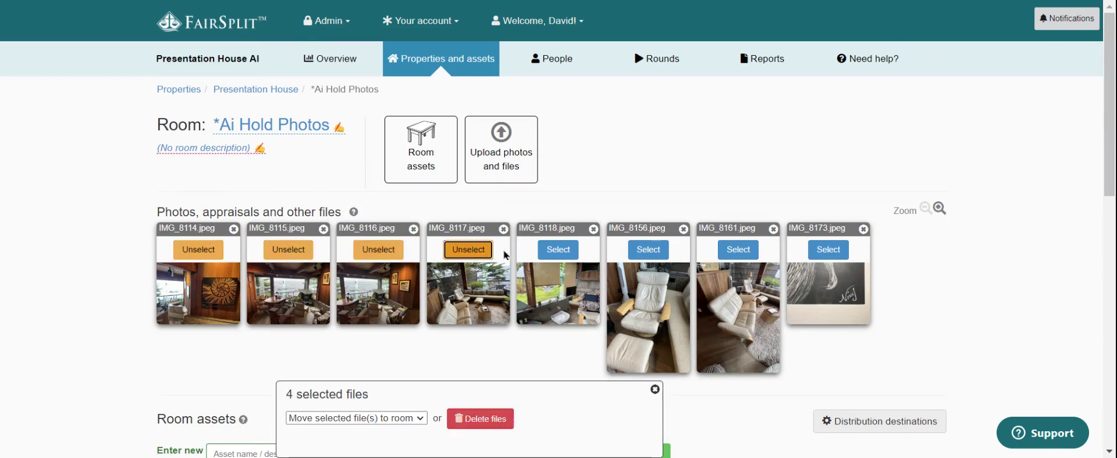
click(559, 251)
click(648, 249)
click(739, 250)
click(828, 250)
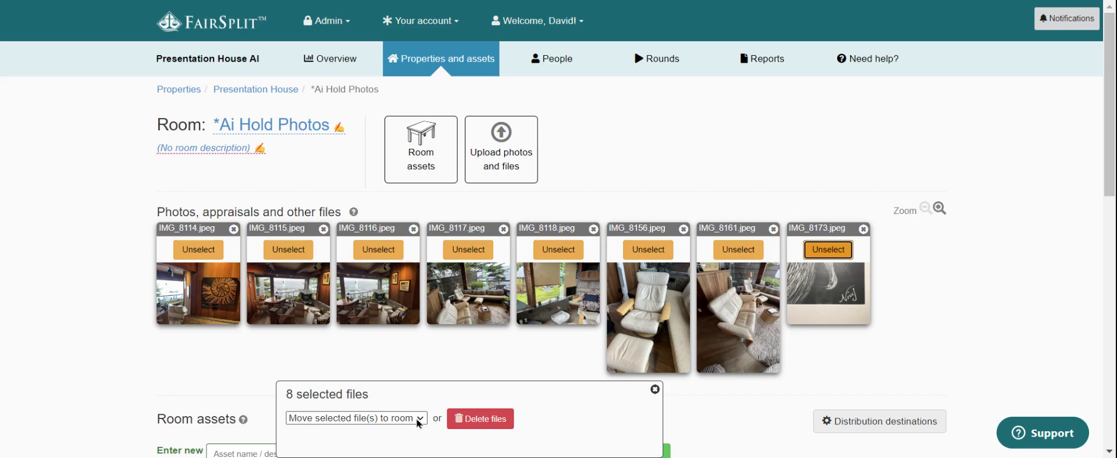
- Move the selected photos to Cottage Living Room and open that room
click(402, 417)
click(360, 354)
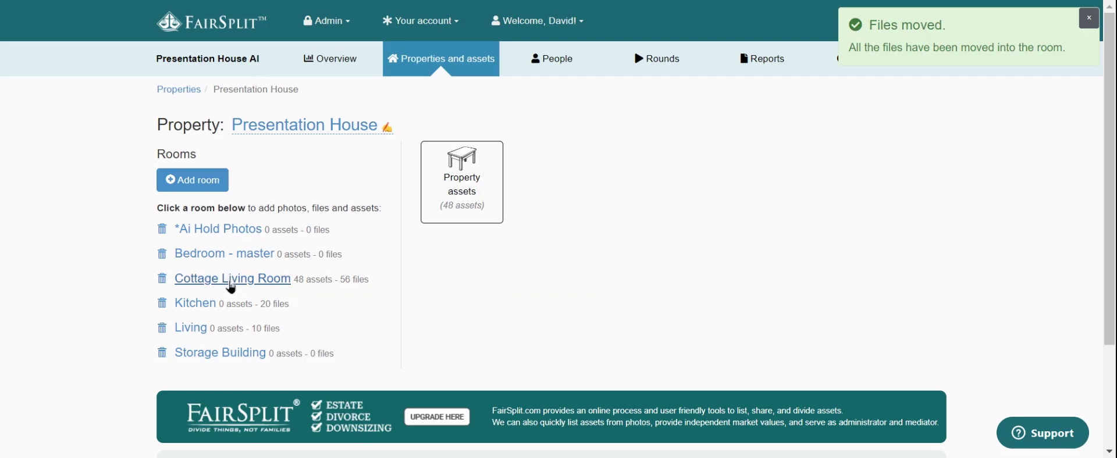
click(230, 284)
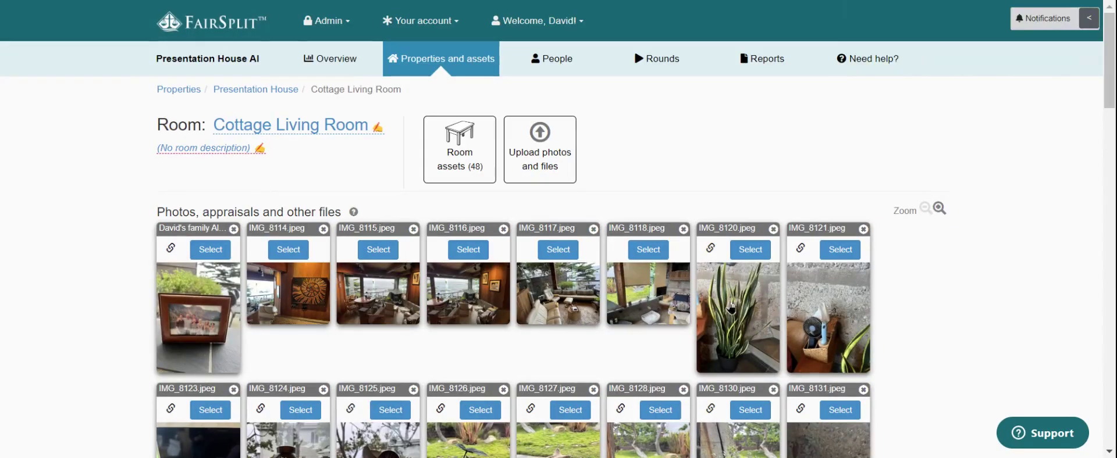
- Filter room assets by the Furniture category and open the off-white leather sofa, asset #26
drag(1110, 75, 1110, 372)
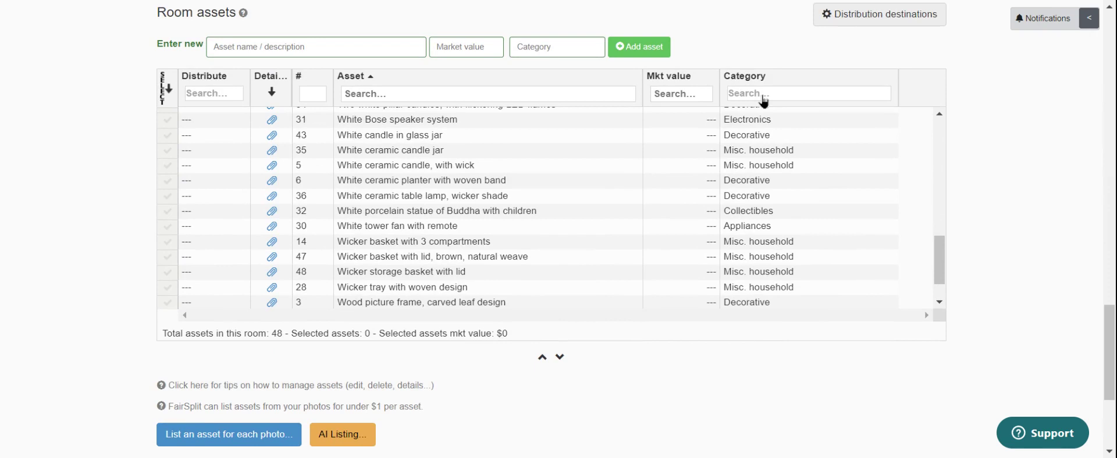
click(761, 101)
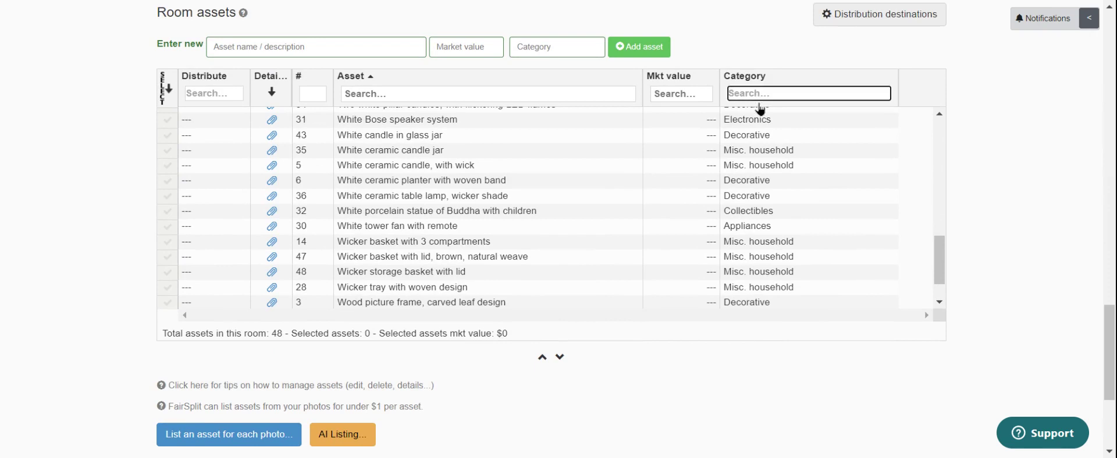
text(Furniture)
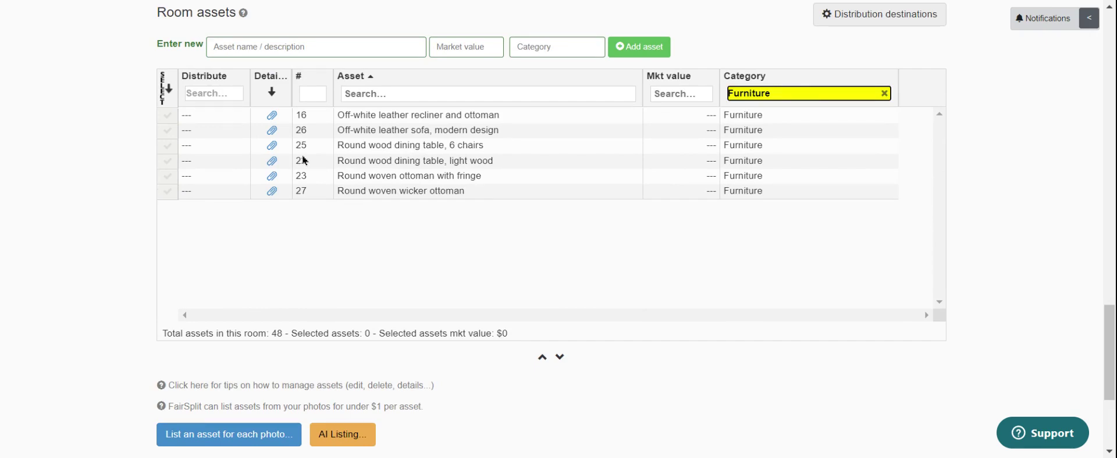
click(271, 131)
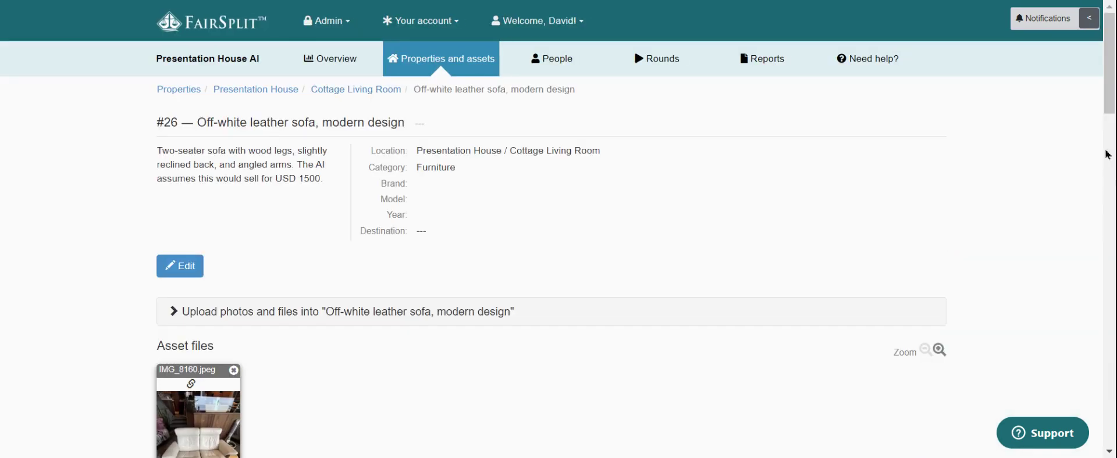
- Link photo IMG_8161.jpeg to the sofa asset and return to Cottage Living Room
drag(1109, 102, 1111, 368)
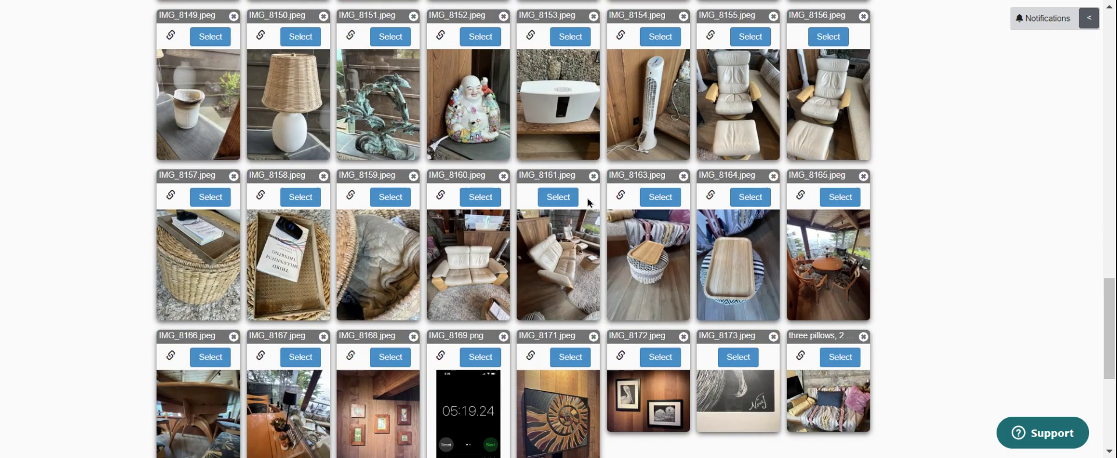
click(558, 199)
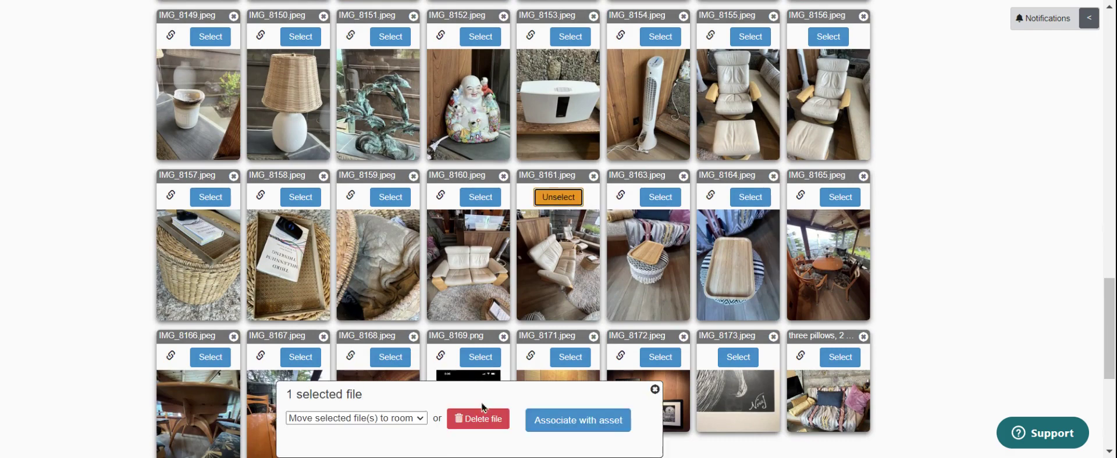
click(583, 423)
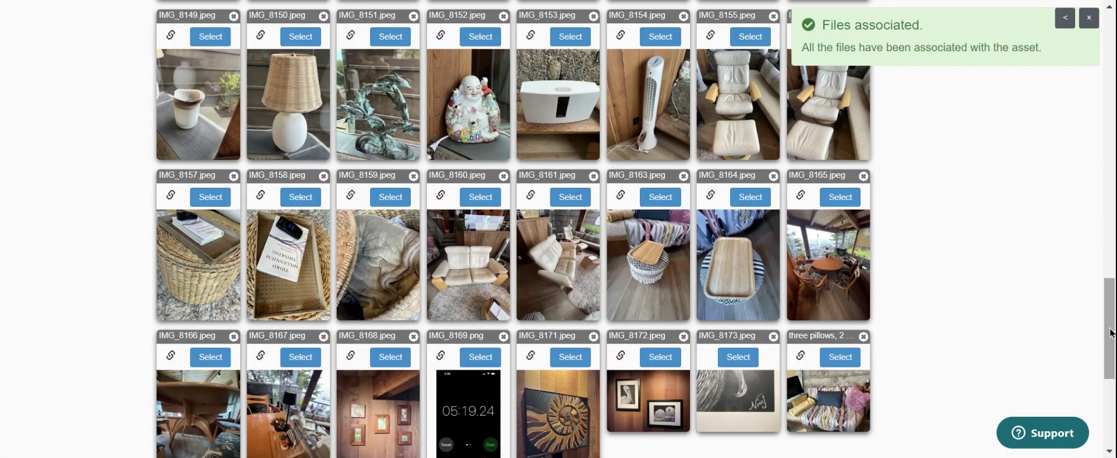
drag(1110, 333, 1079, 53)
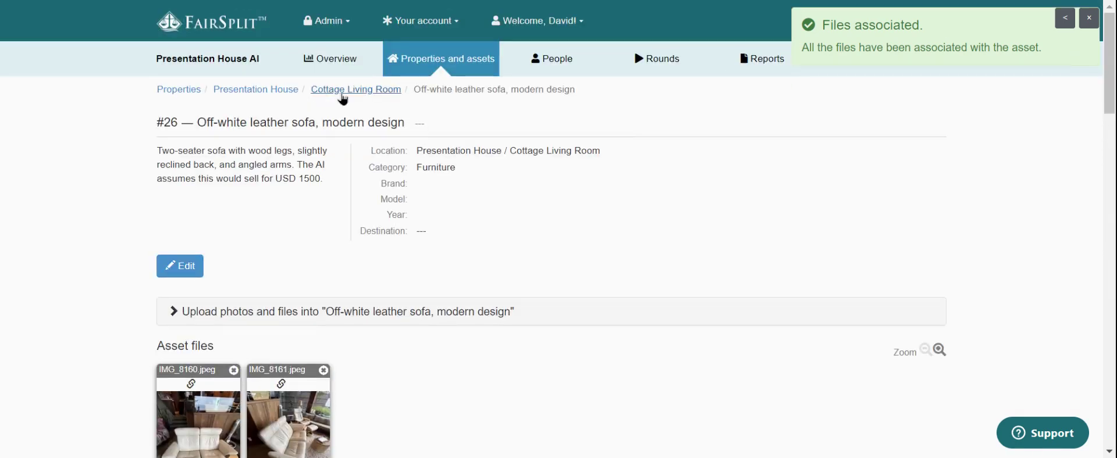
click(341, 91)
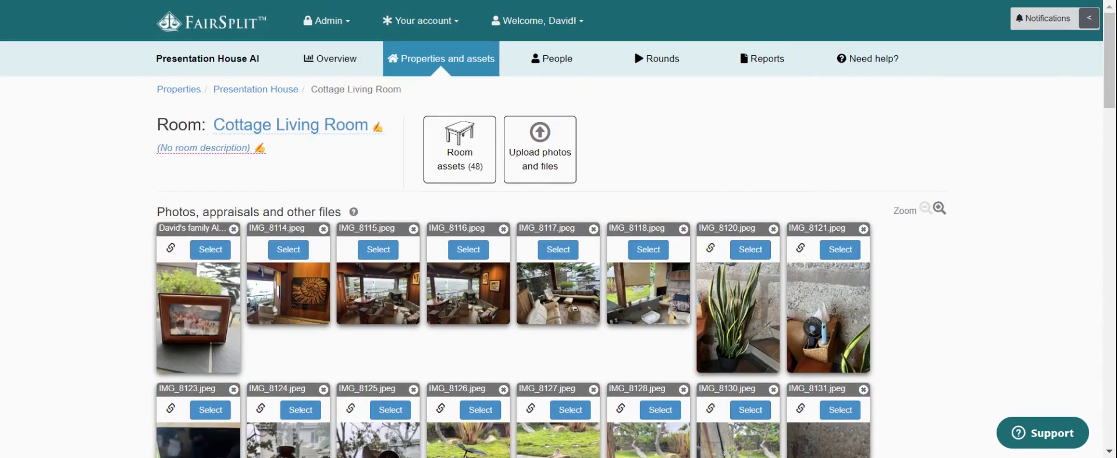
- Associate IMG_8156.jpeg with asset #16 beside IMG_8155.jpeg, then go back to the room page
drag(1110, 94, 1110, 379)
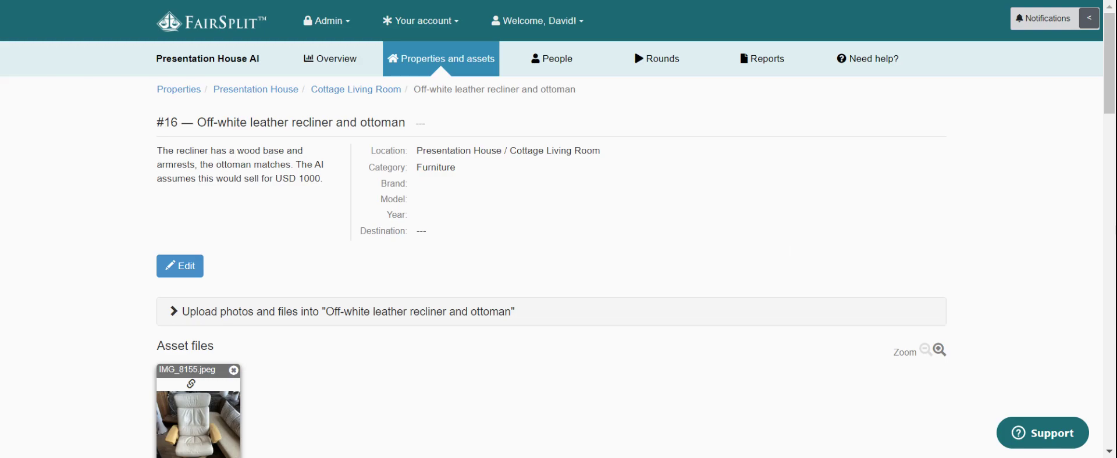
drag(1110, 87, 1112, 338)
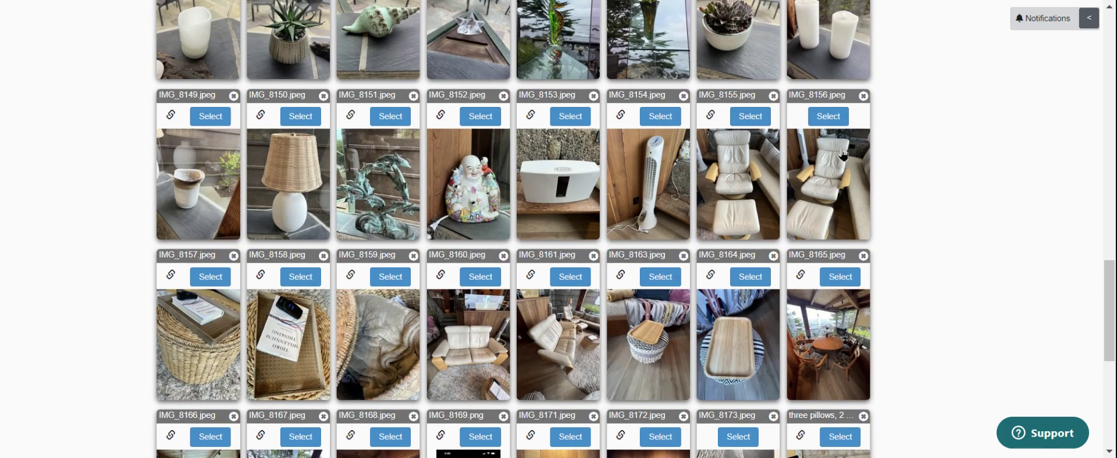
click(826, 117)
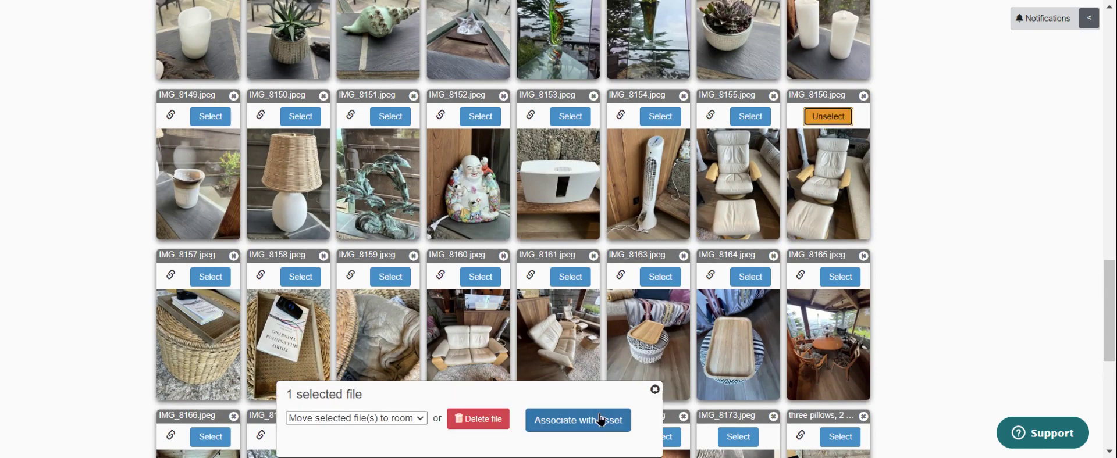
click(602, 420)
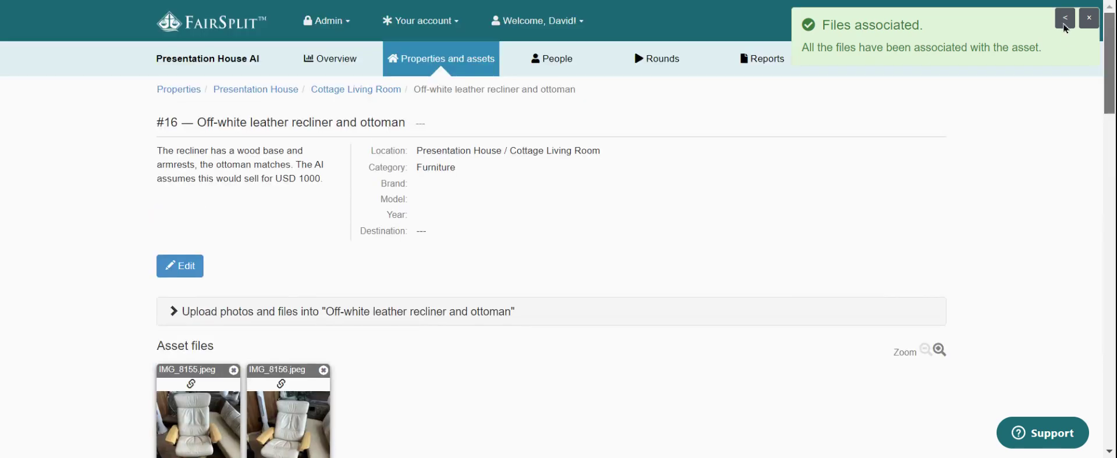
click(349, 89)
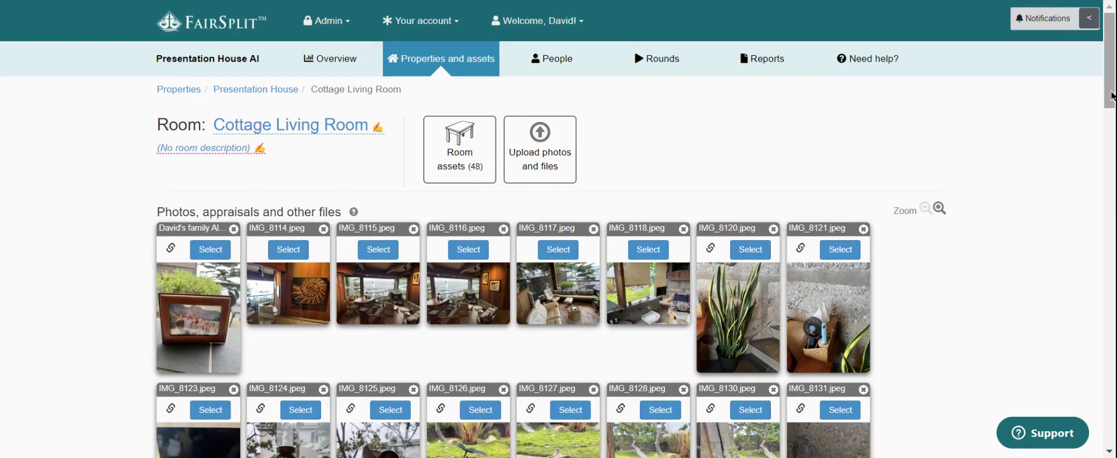
- Swap the Furniture category filter for Art, listing the room's six artworks
drag(1111, 96, 1111, 343)
scroll(885, 195, down, 2)
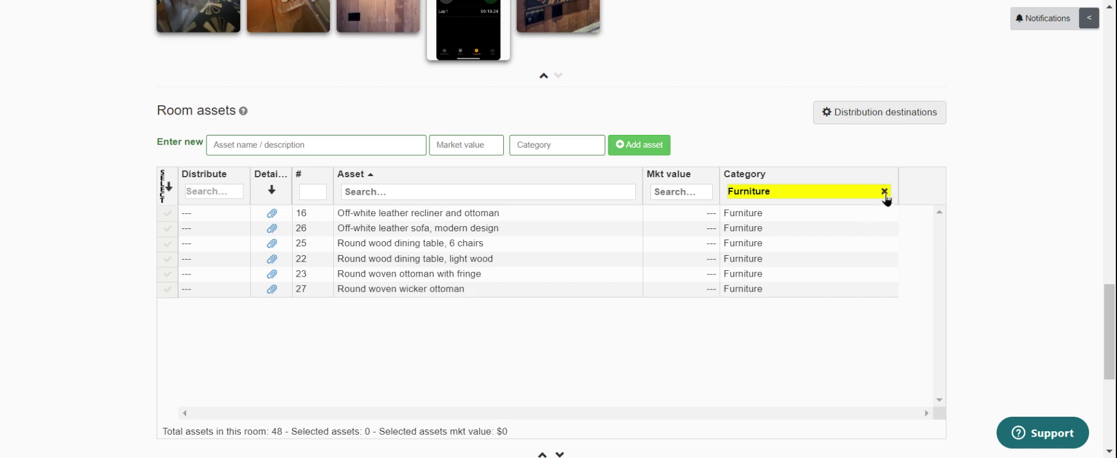
click(883, 195)
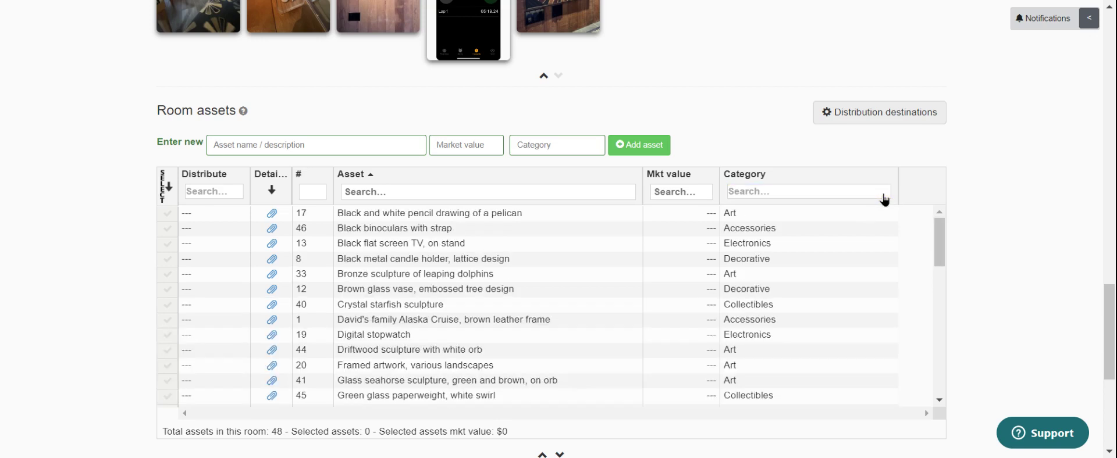
click(755, 214)
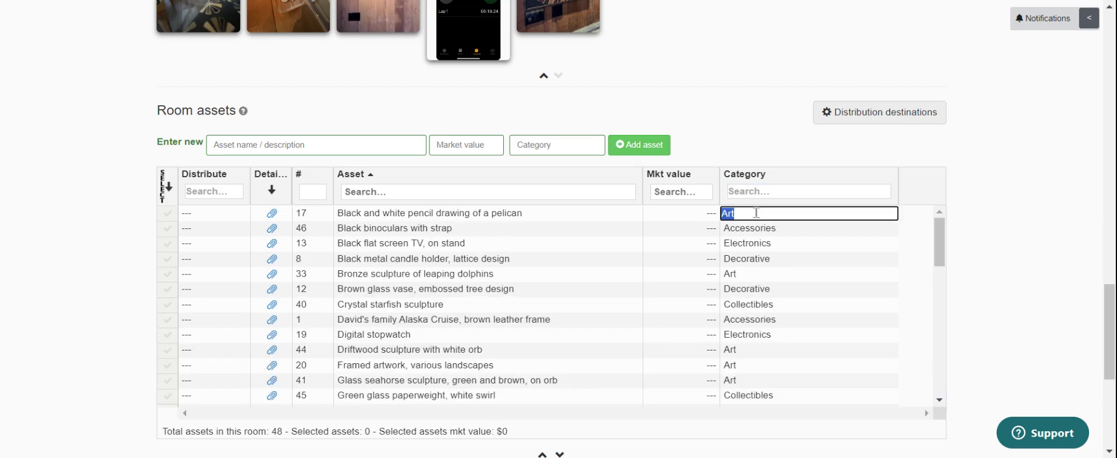
key(Escape)
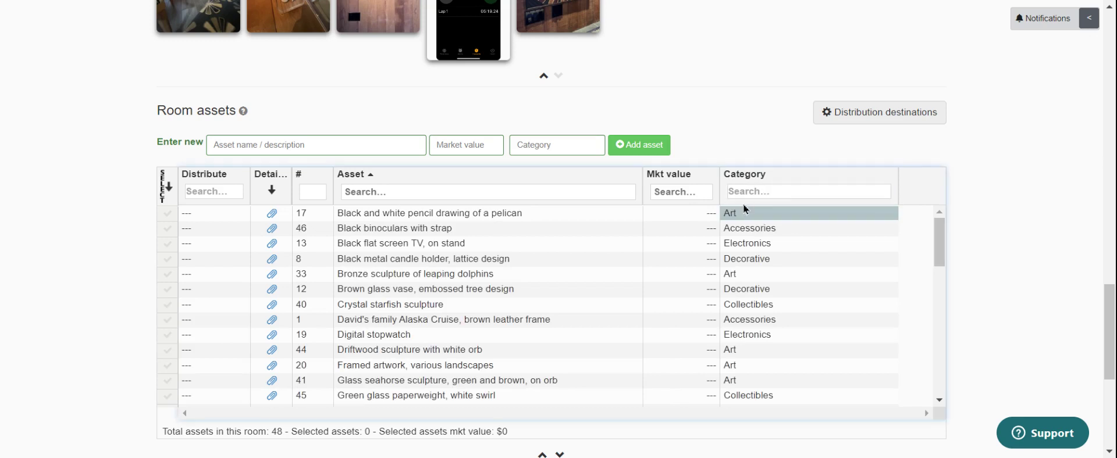
click(765, 191)
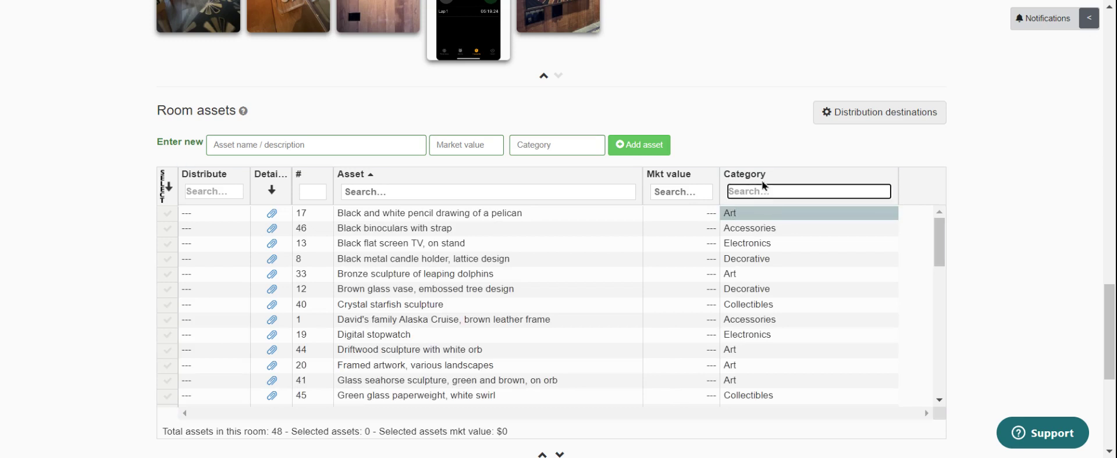
text(Art)
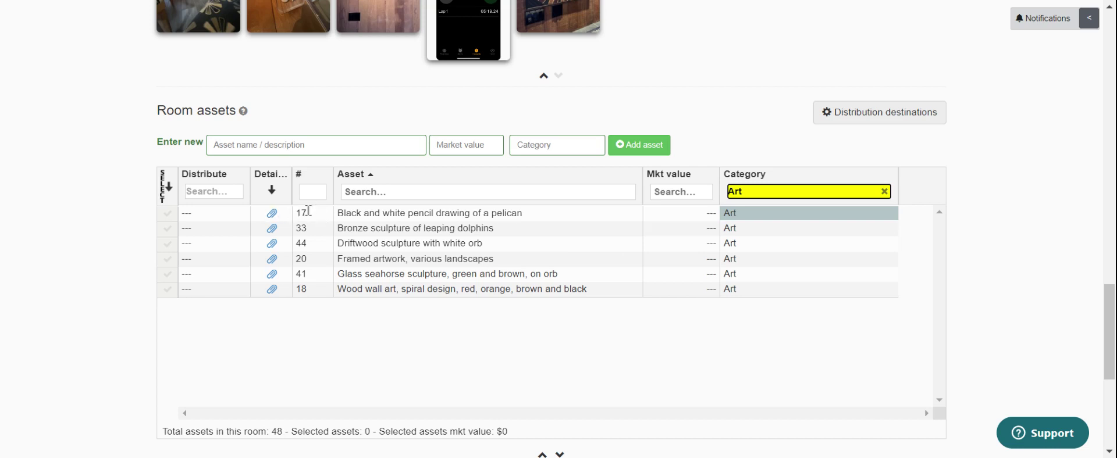
- Open the pelican drawing asset #17 and view its photo enlarged
click(272, 216)
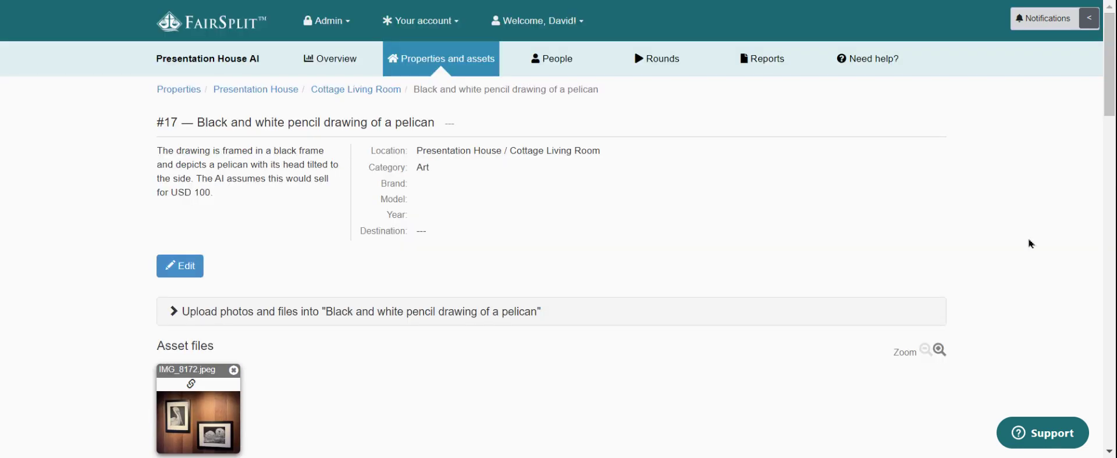
drag(1114, 80, 1109, 93)
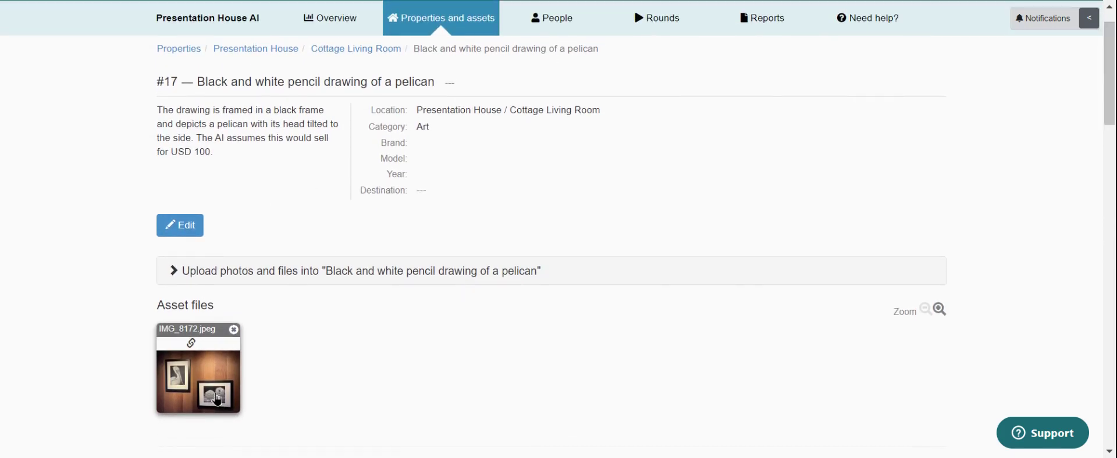
click(218, 401)
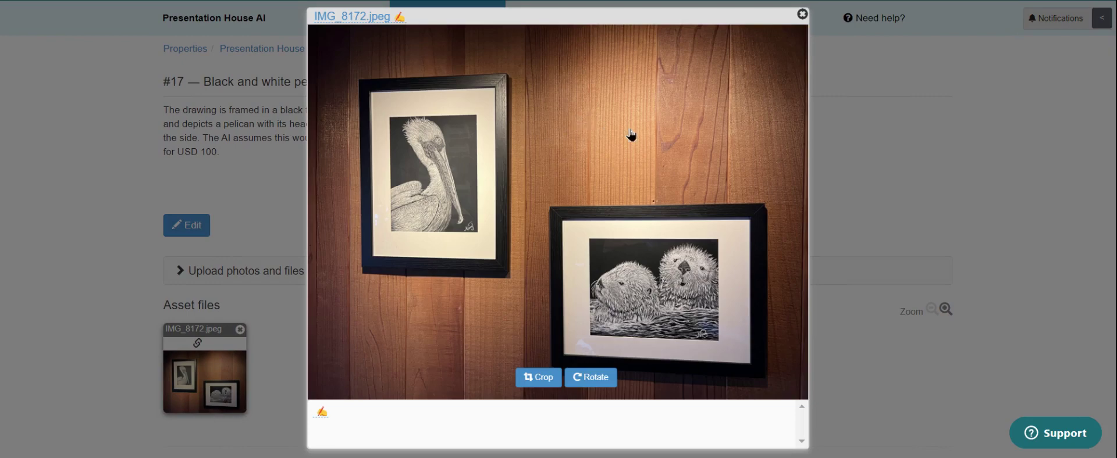
click(803, 15)
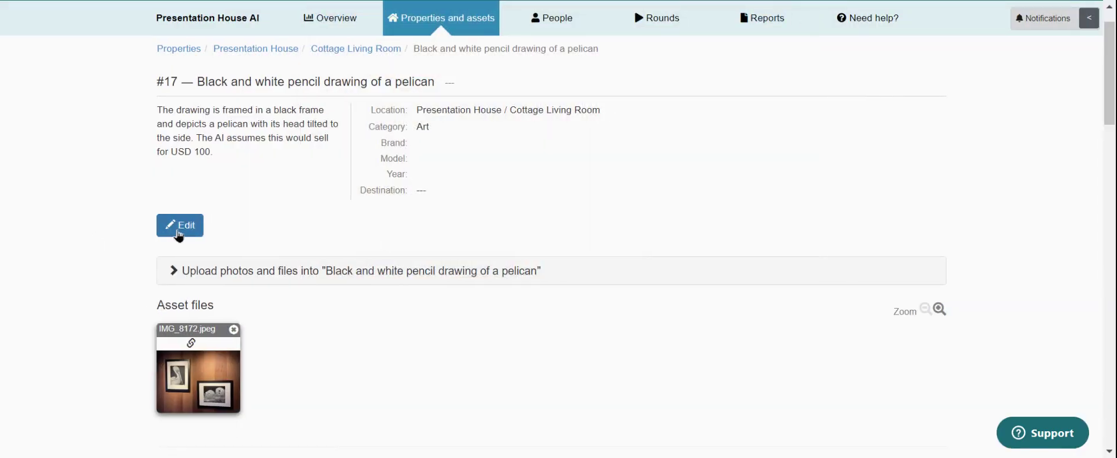
- Append 'and two otters in second framed imag' to the asset name and save
click(188, 226)
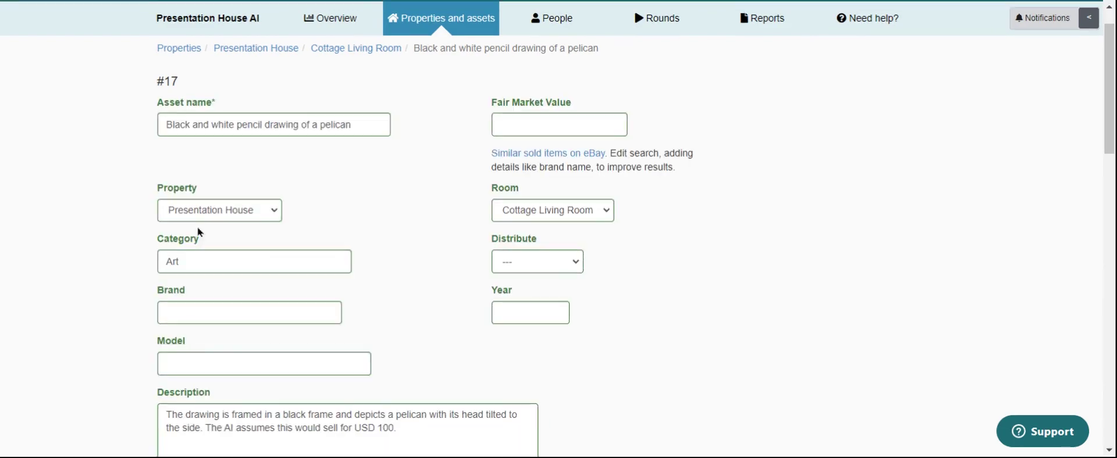
click(369, 128)
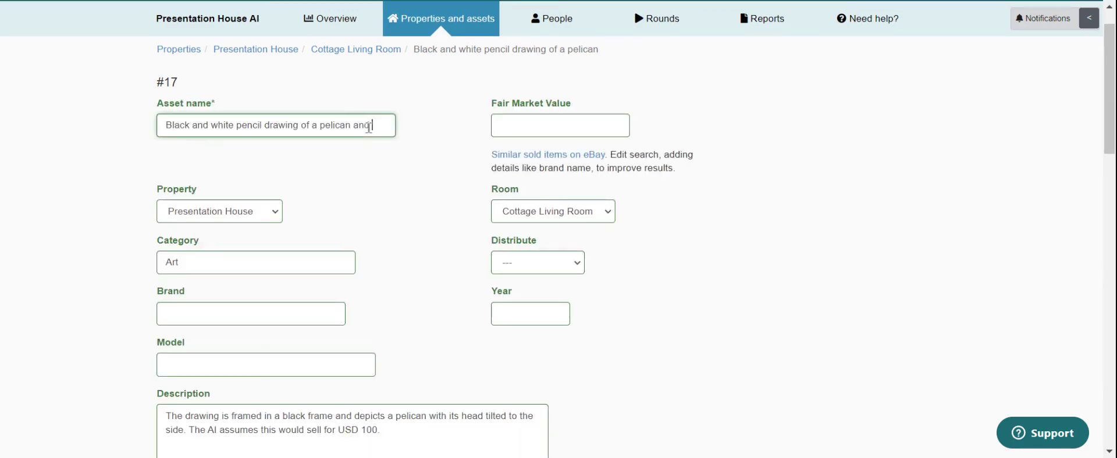
text(and two otters)
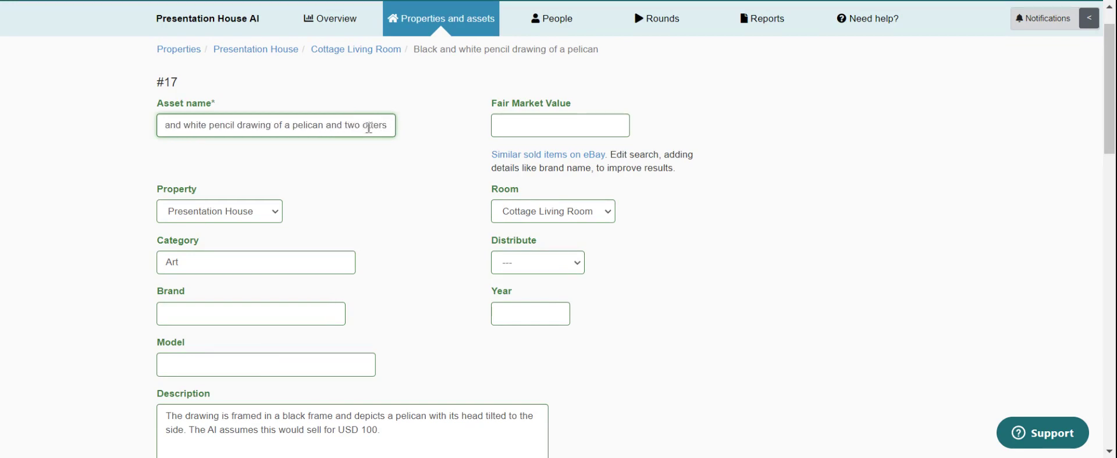
text( in reco)
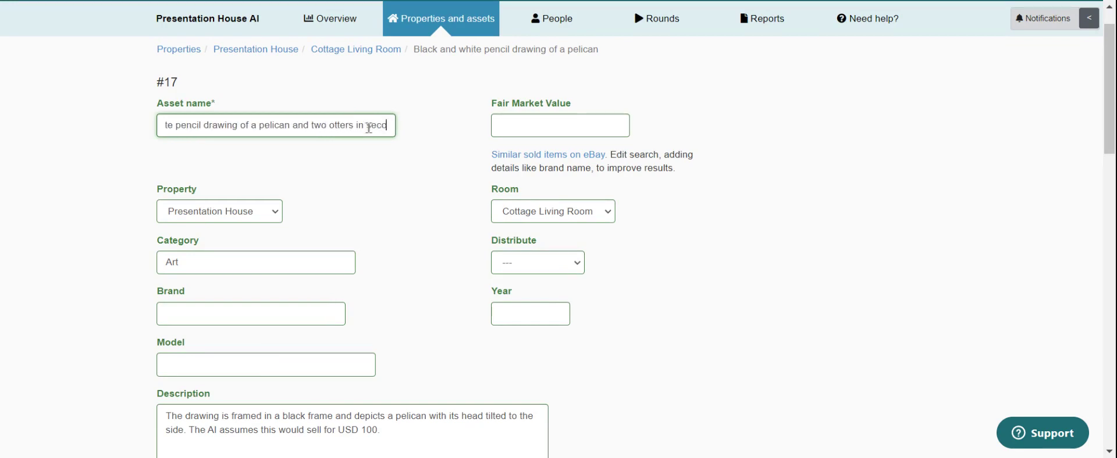
text(nd framed)
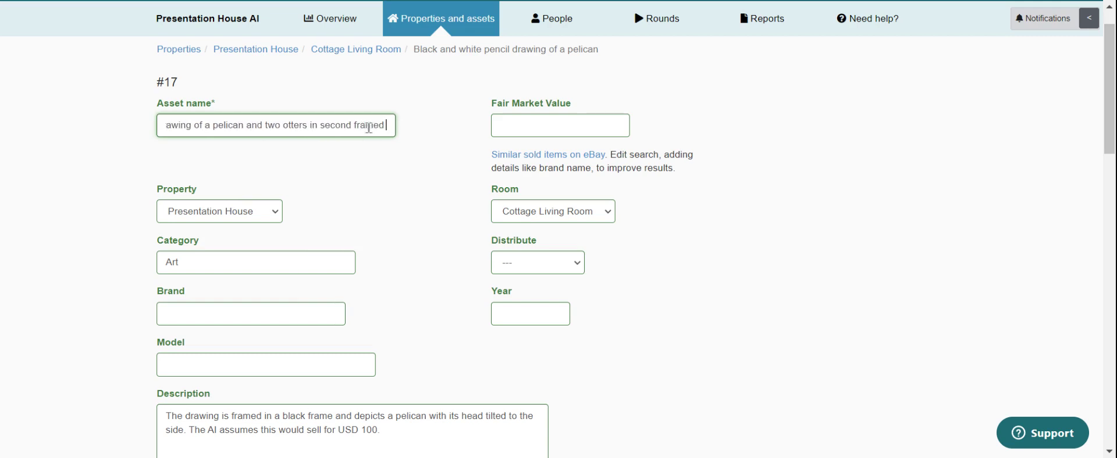
text( imag)
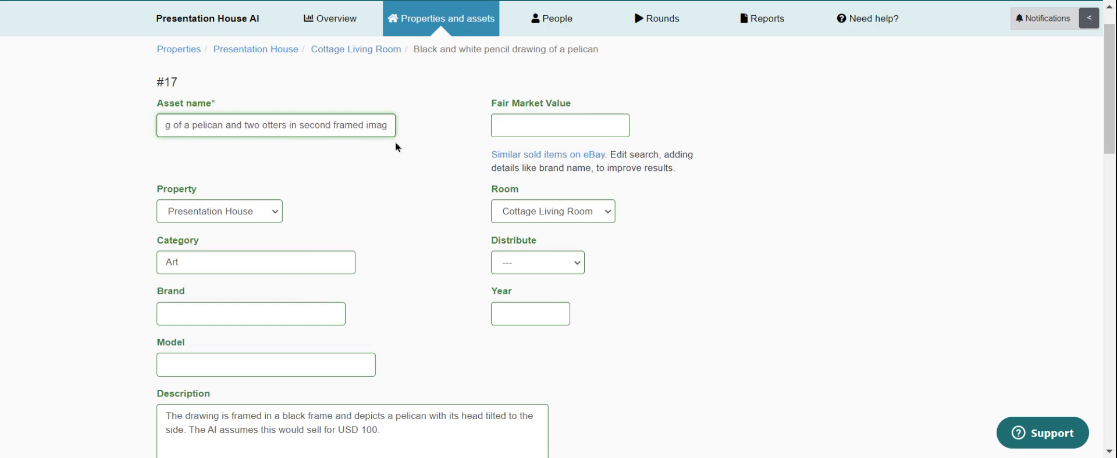
click(834, 243)
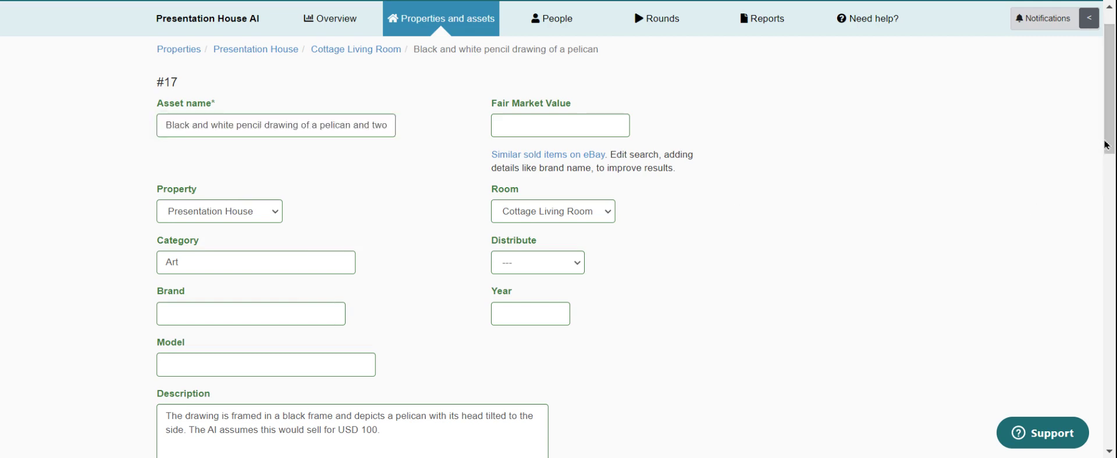
drag(1109, 151, 1111, 203)
click(192, 340)
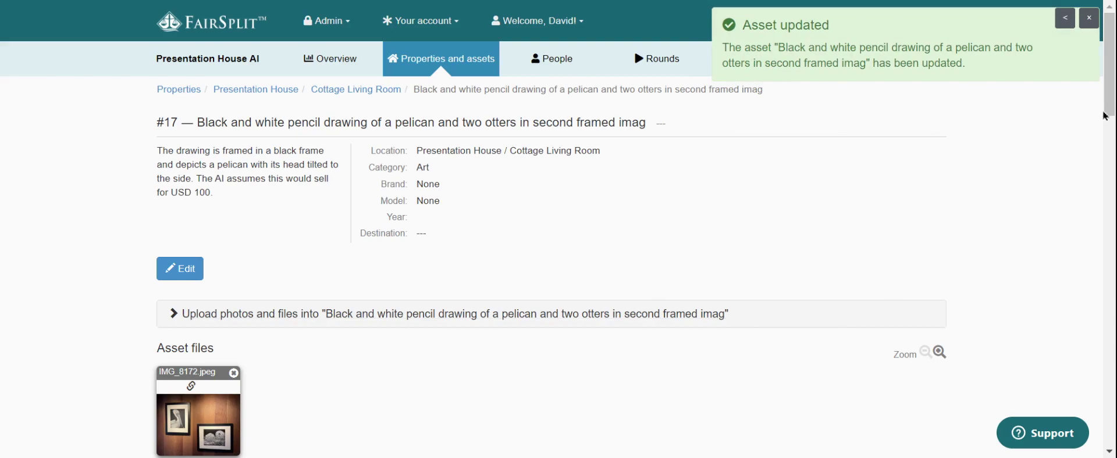
- Review the Room assets table for the renamed pelican and otters drawing, then scroll back up
drag(1109, 115, 1109, 417)
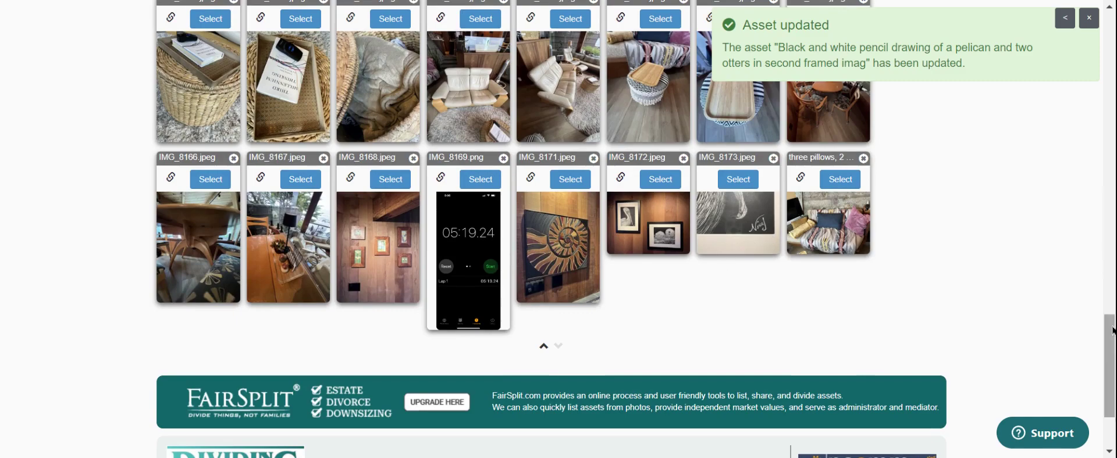
mouse_move(1110, 341)
mouse_down()
mouse_move(1110, 102)
mouse_move(1110, 332)
mouse_up()
click(738, 215)
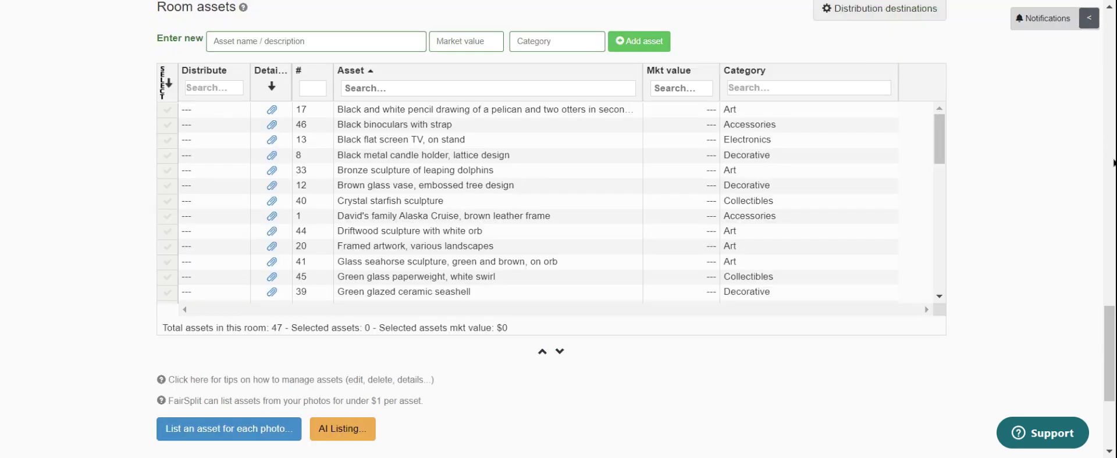
drag(944, 148, 943, 273)
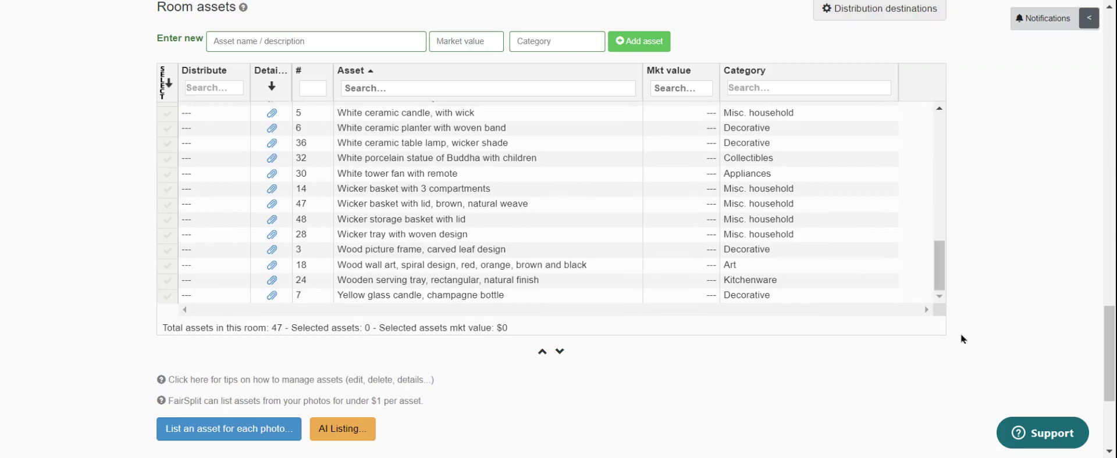
drag(1106, 354, 1106, 44)
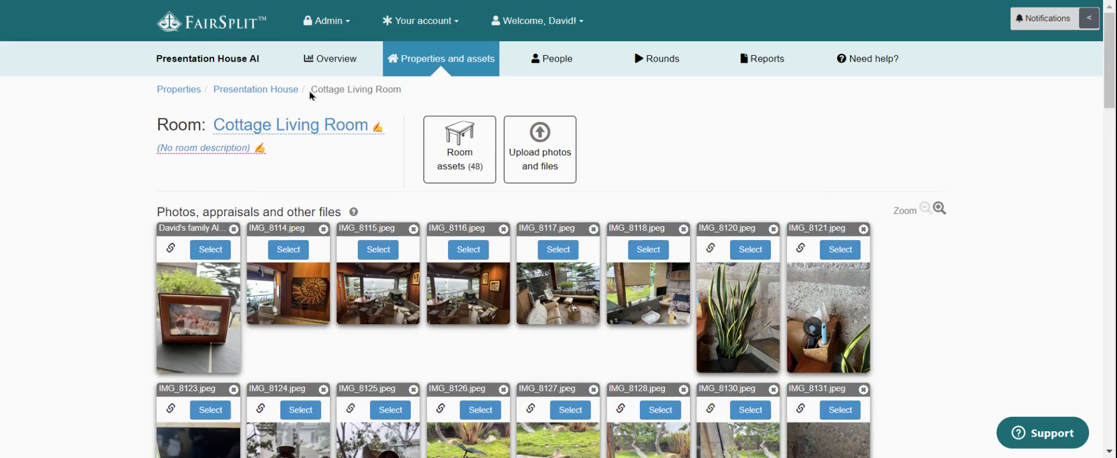
- In Cottage Living Room's Room assets, add 'Round shag rug under loveseat' with category Accessories
click(269, 91)
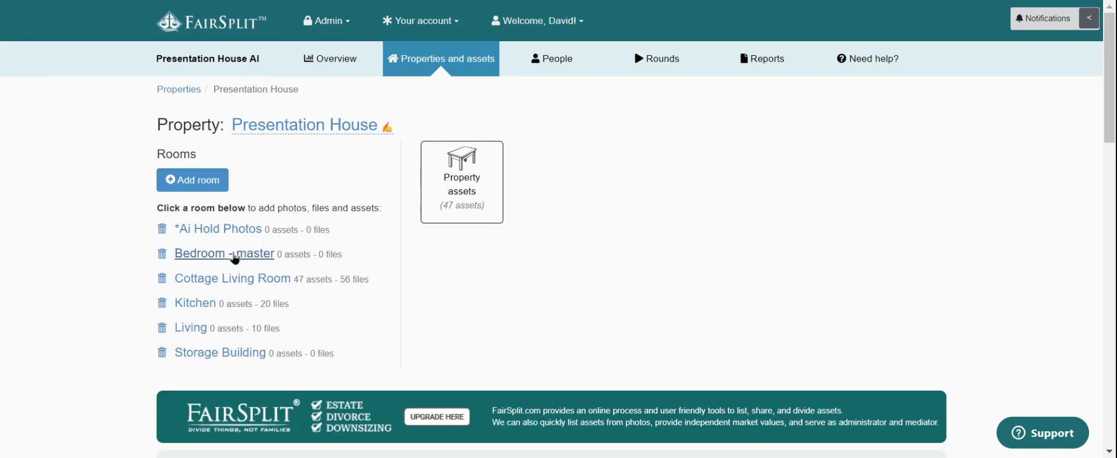
click(218, 280)
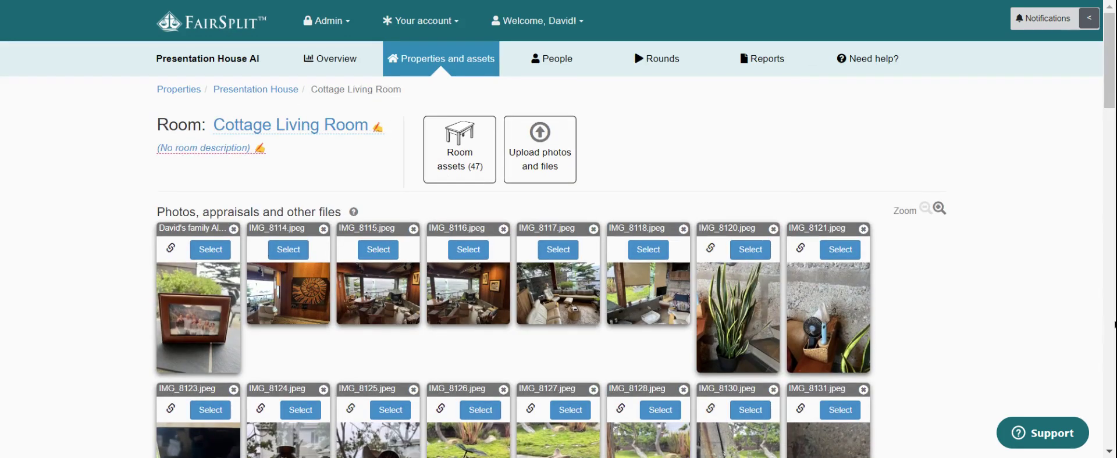
drag(1110, 84, 1109, 262)
scroll(302, 147, down, 9)
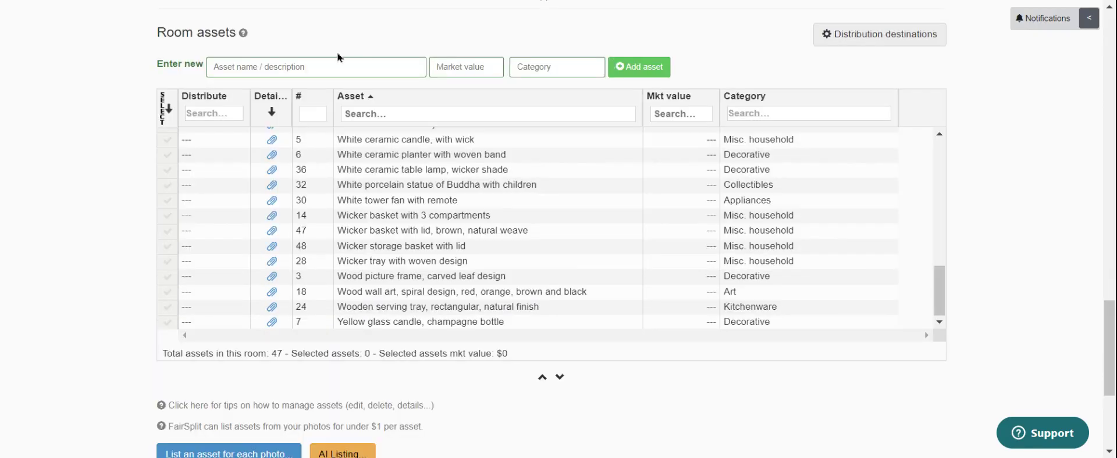
click(232, 64)
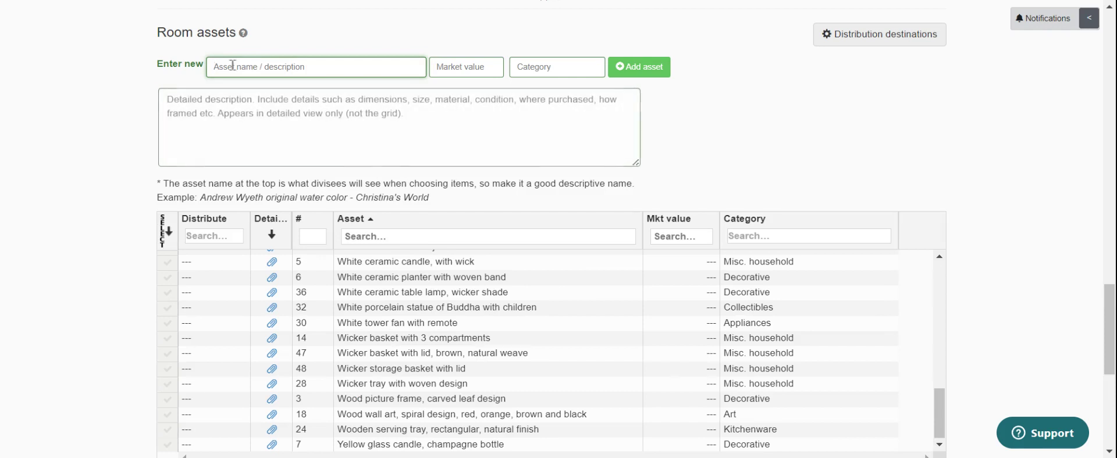
text(Round shag rug under)
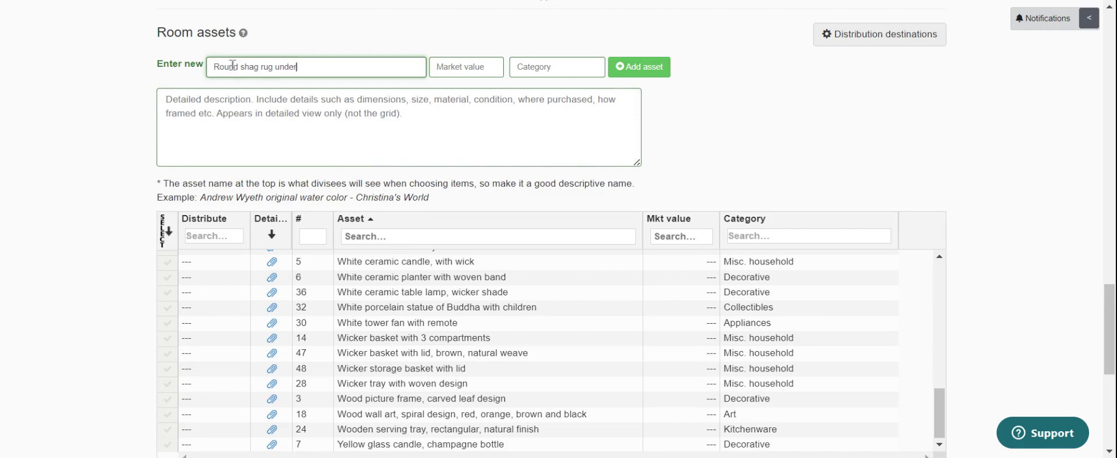
text(loveseat)
click(540, 71)
text(Acc)
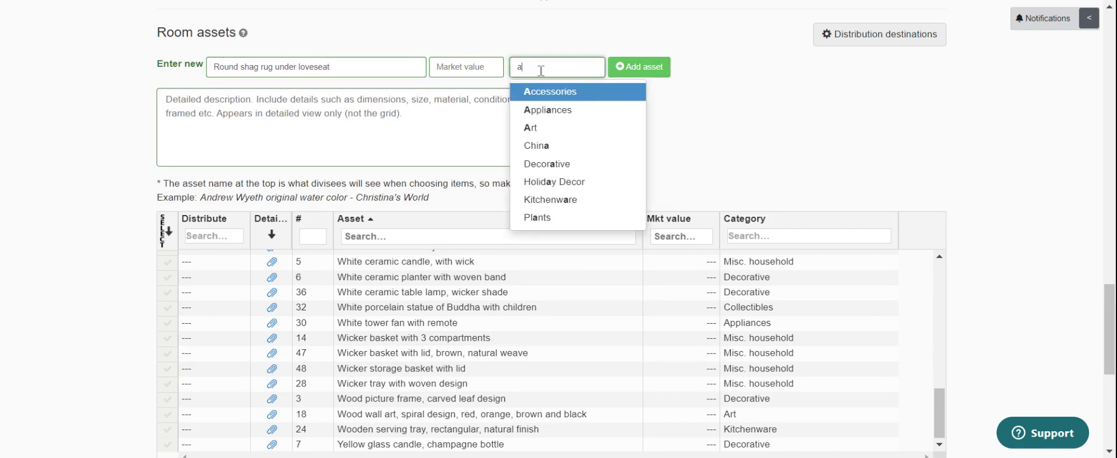
click(547, 94)
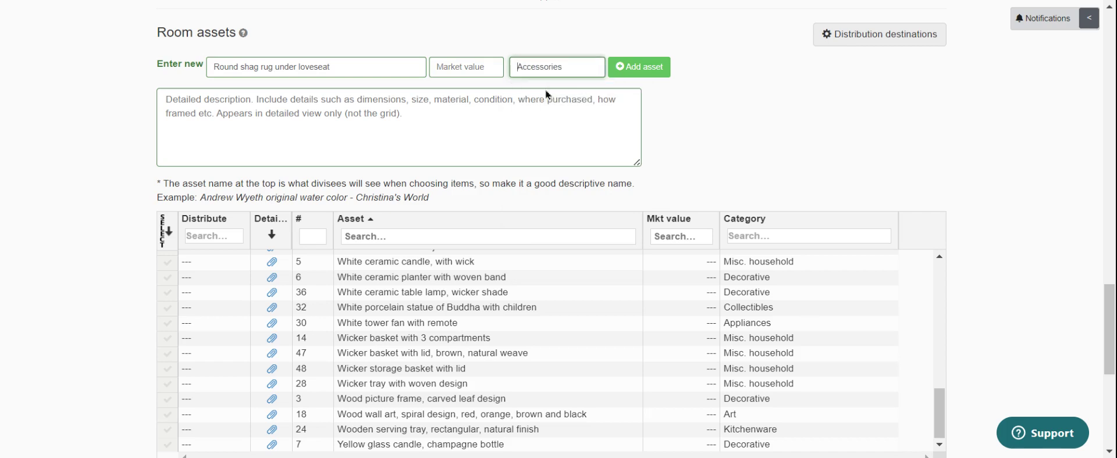
click(655, 67)
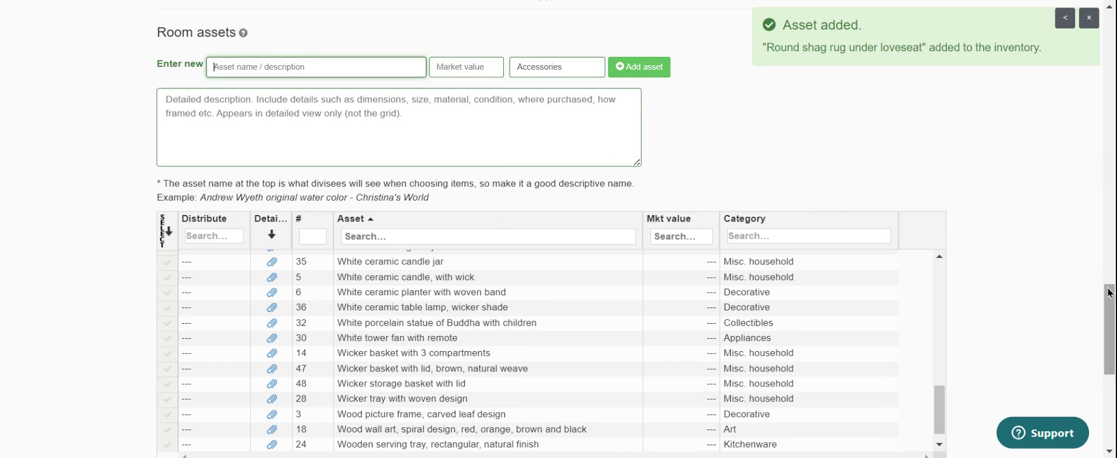
- Open asset #49, Round shag rug under loveseat, and scroll to its Room files grid
drag(1111, 293, 1111, 320)
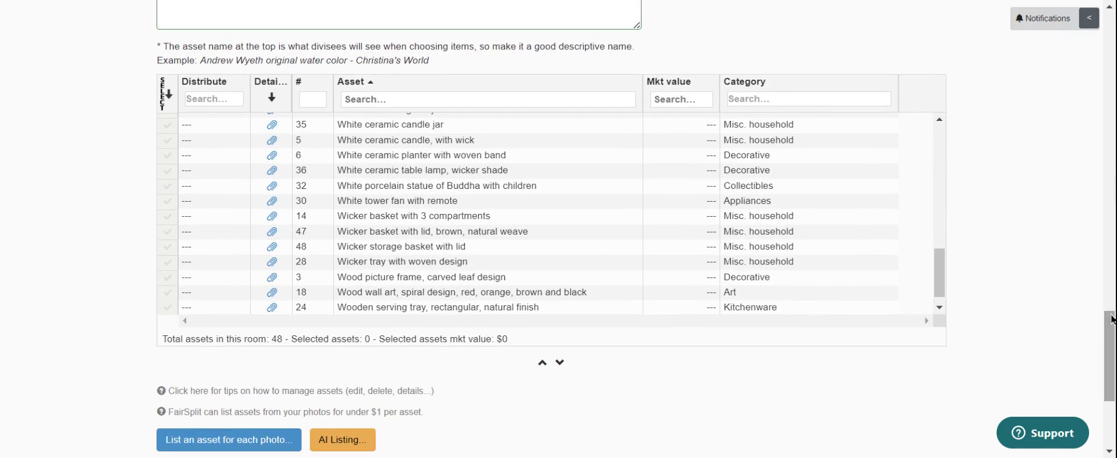
drag(943, 254, 929, 92)
drag(934, 121, 937, 189)
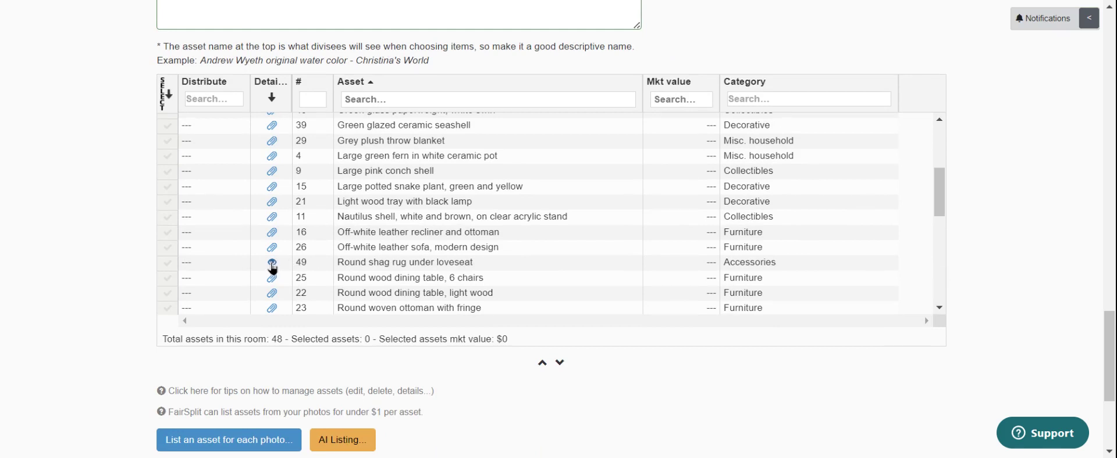
click(272, 264)
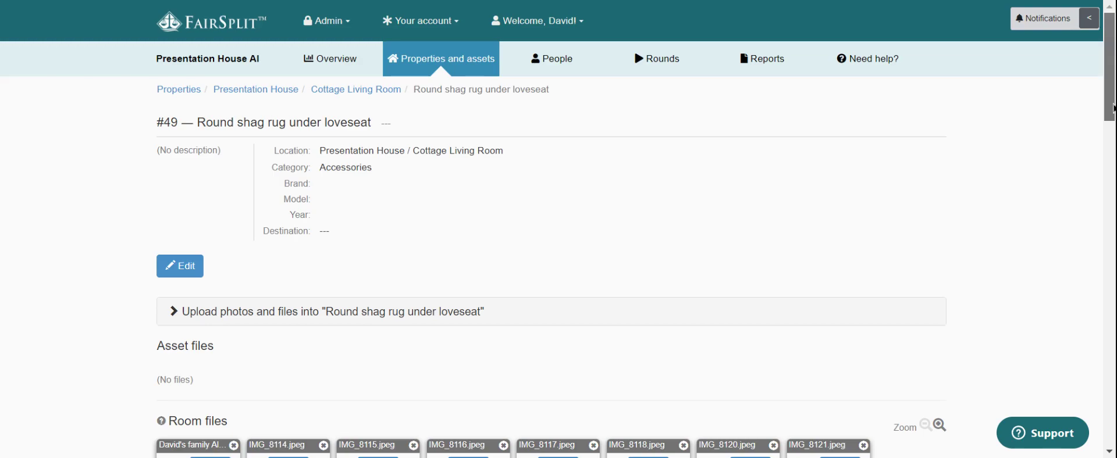
drag(1112, 105, 1112, 368)
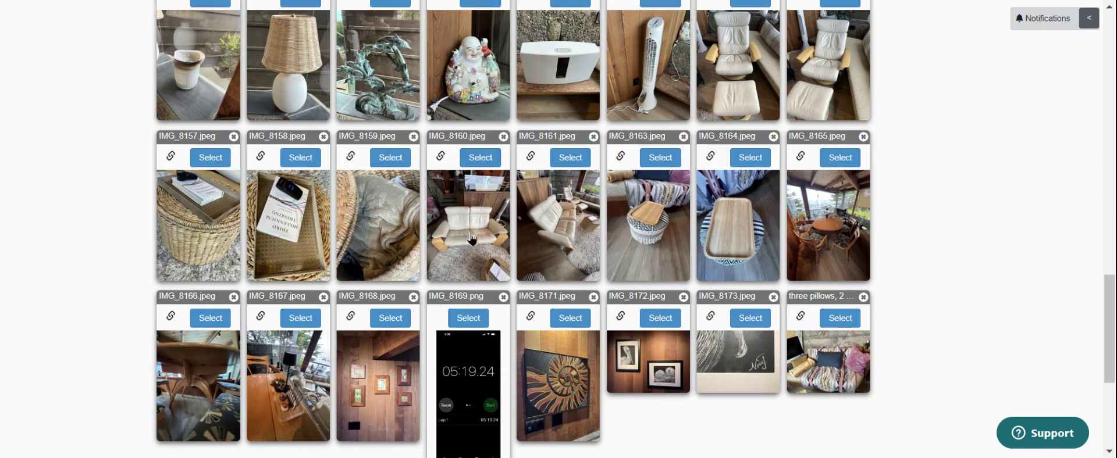
- Associate IMG_8160.jpeg with the rug asset #49
click(480, 157)
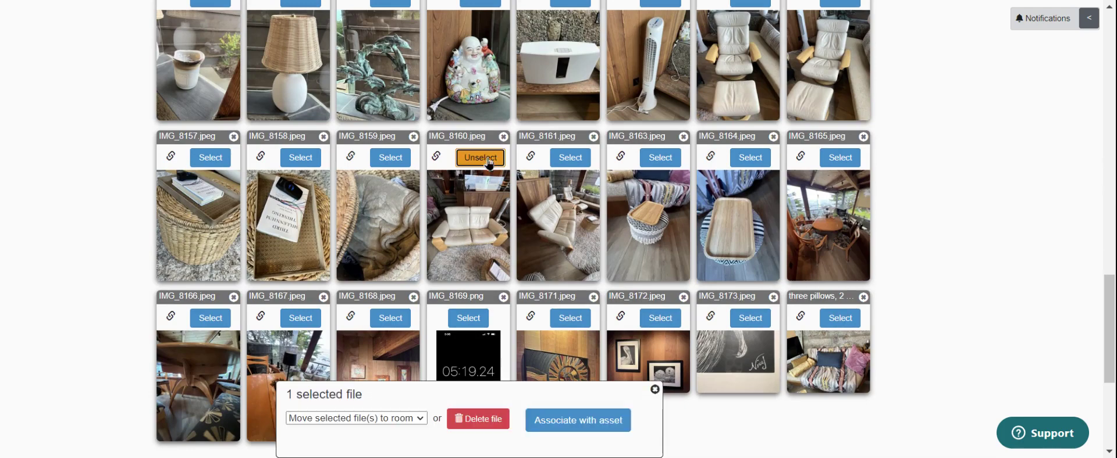
click(592, 427)
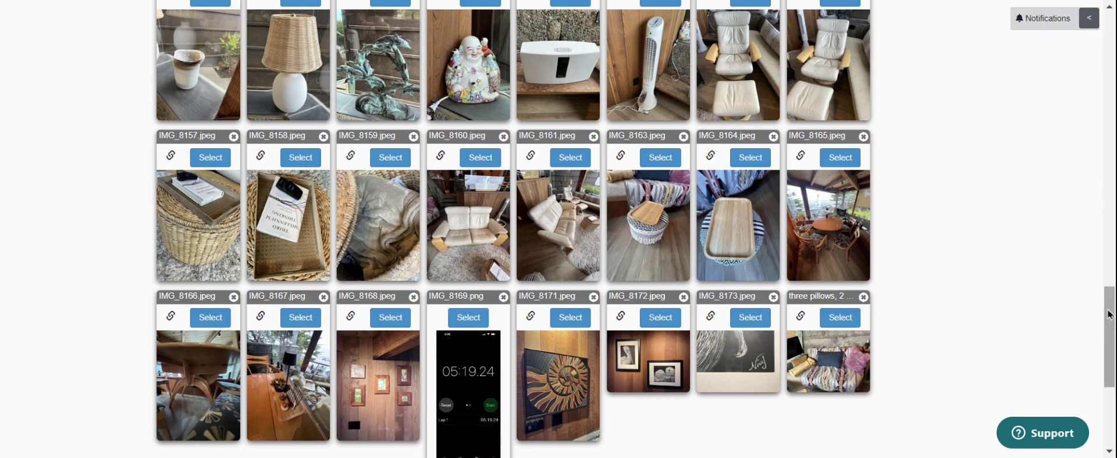
drag(1110, 319, 1112, 375)
scroll(1112, 375, up, 15)
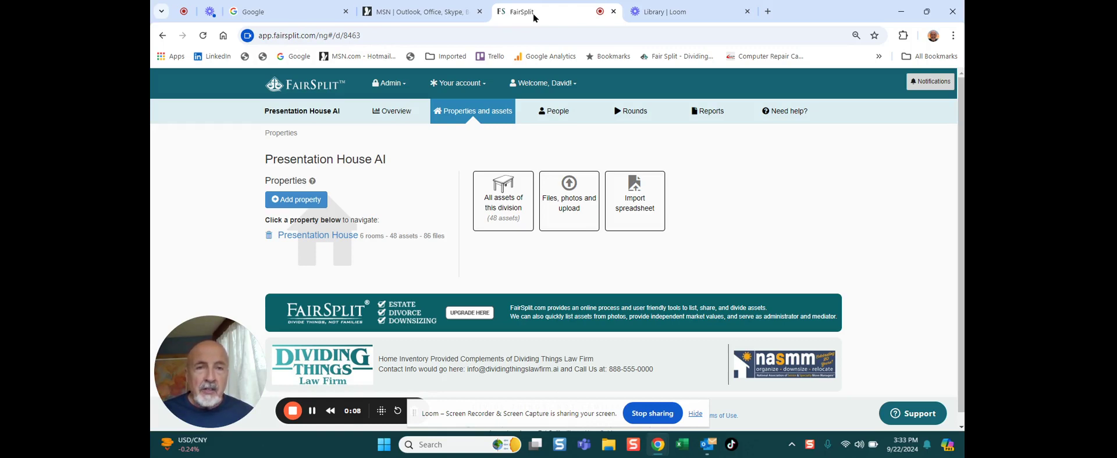
- From Reports, open the Presentation House AI Overview as a web page
click(709, 113)
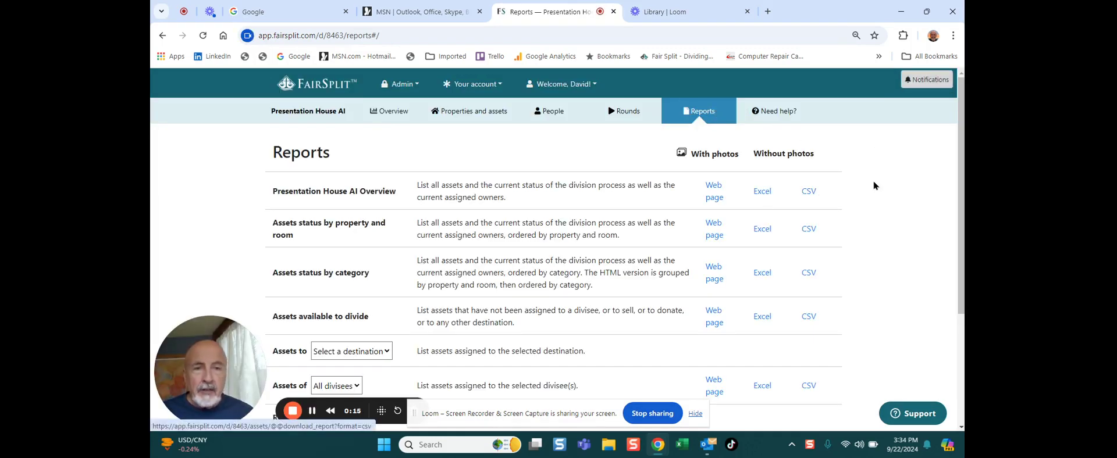
click(713, 193)
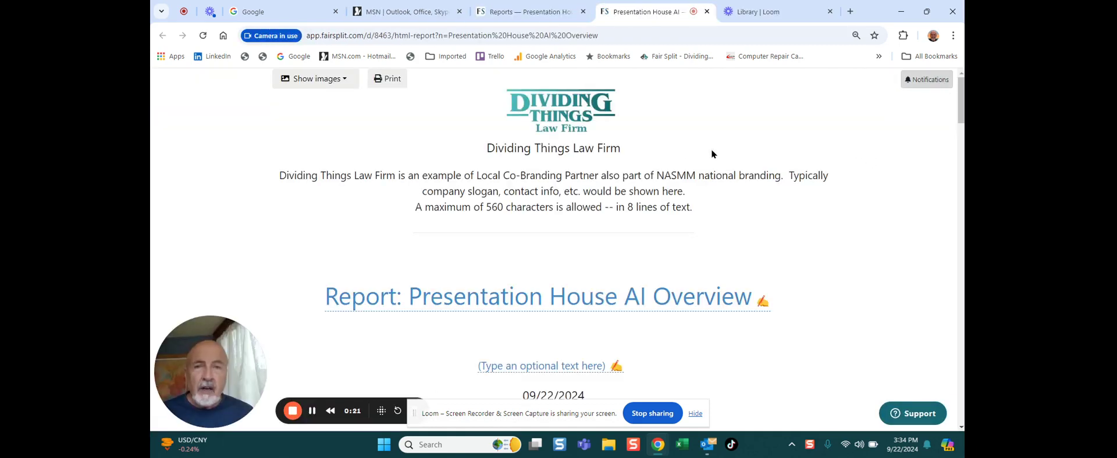
- Switch the overview report to 160px images and scroll through to check each asset's photos
click(314, 79)
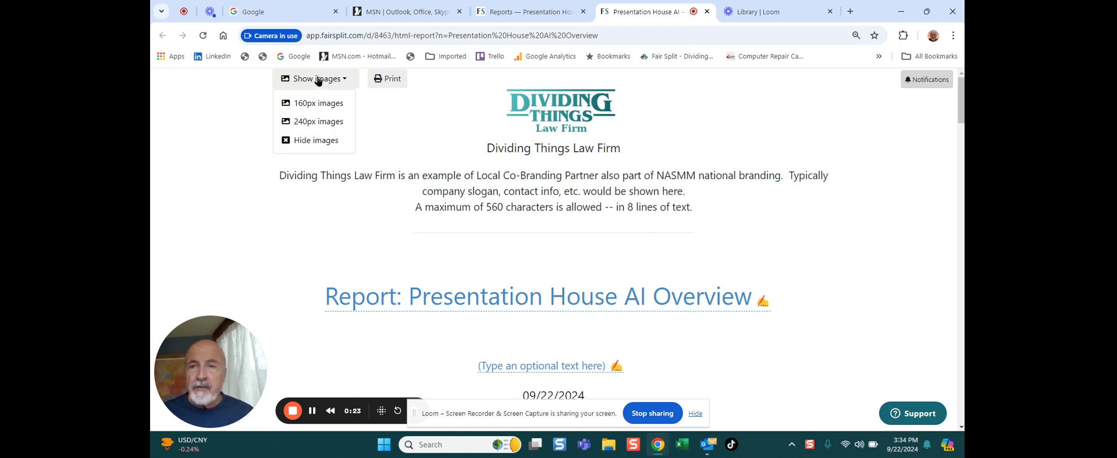
click(310, 105)
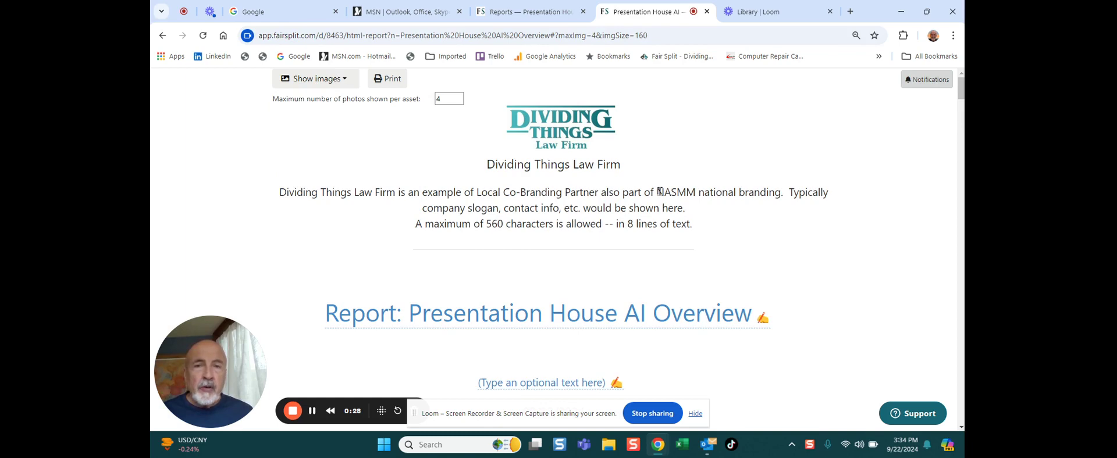
scroll(554, 250, down, 10)
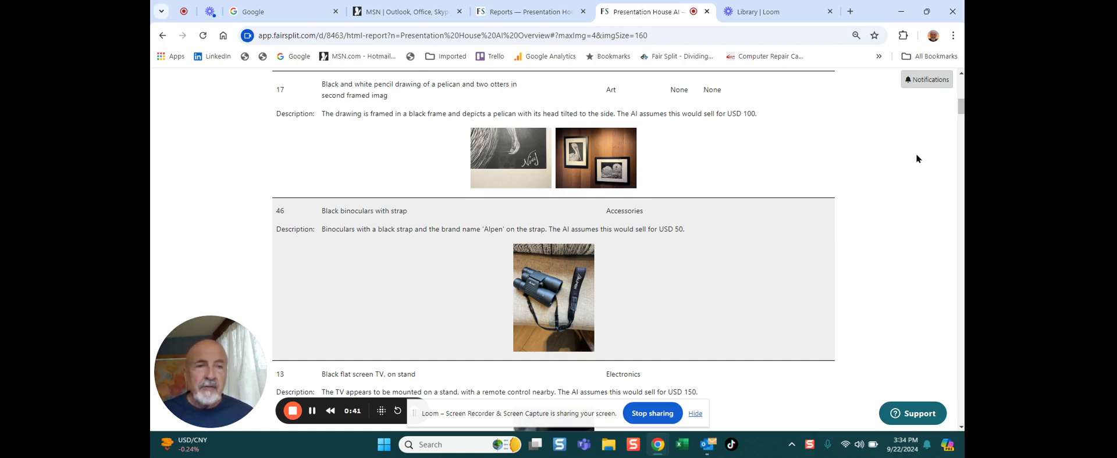
drag(963, 112, 961, 86)
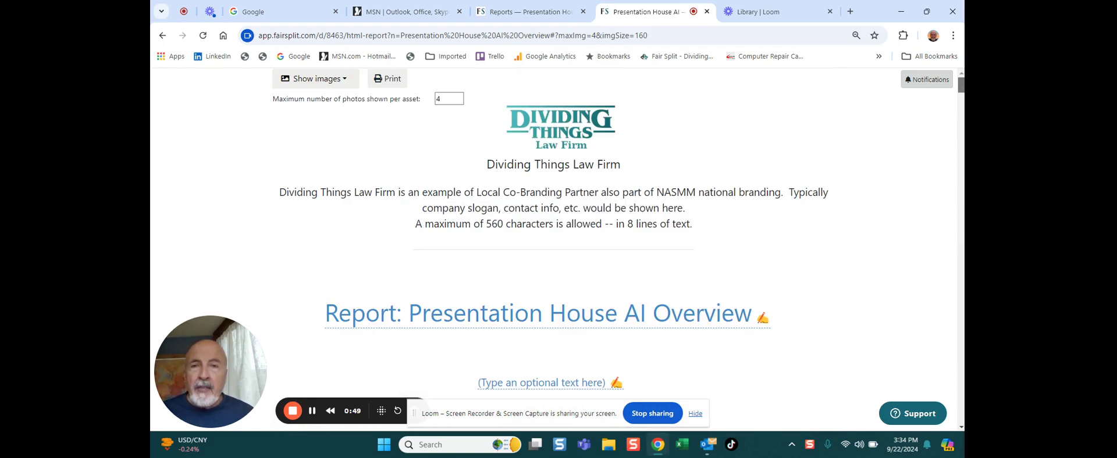
- Print the overview report, keeping Save as PDF as the destination for its 14 pages
click(387, 80)
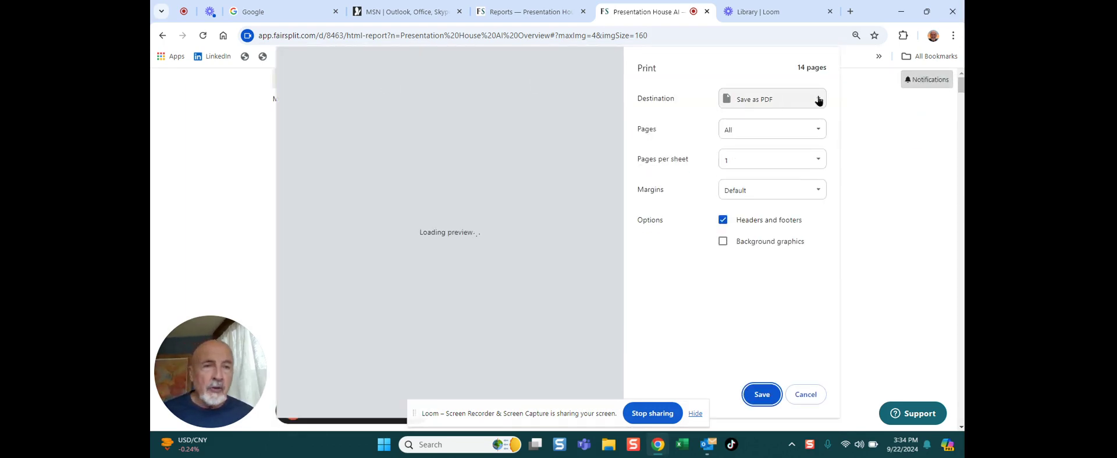
click(817, 100)
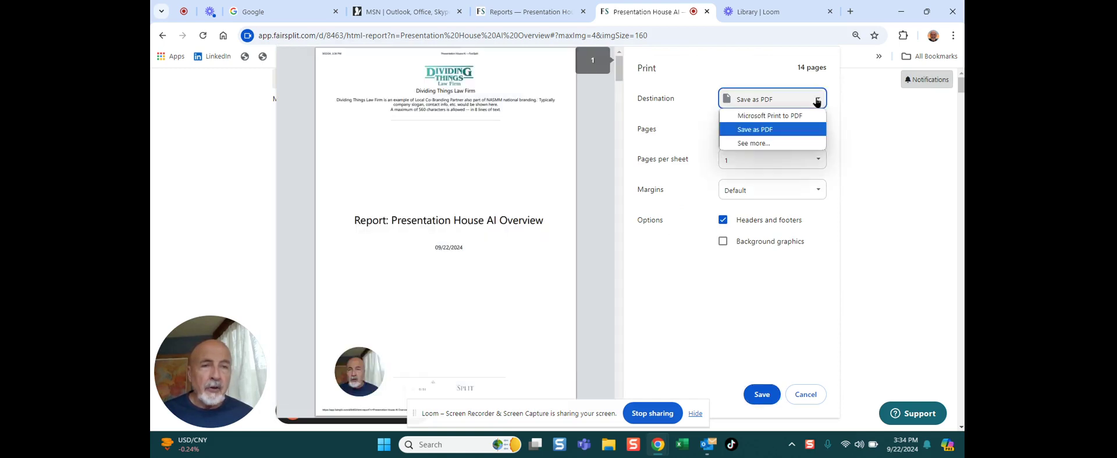
click(817, 100)
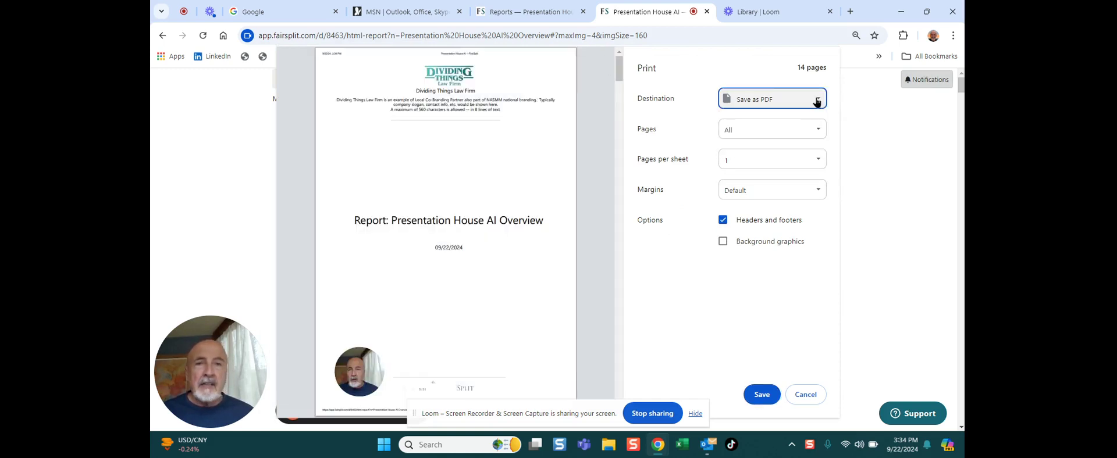